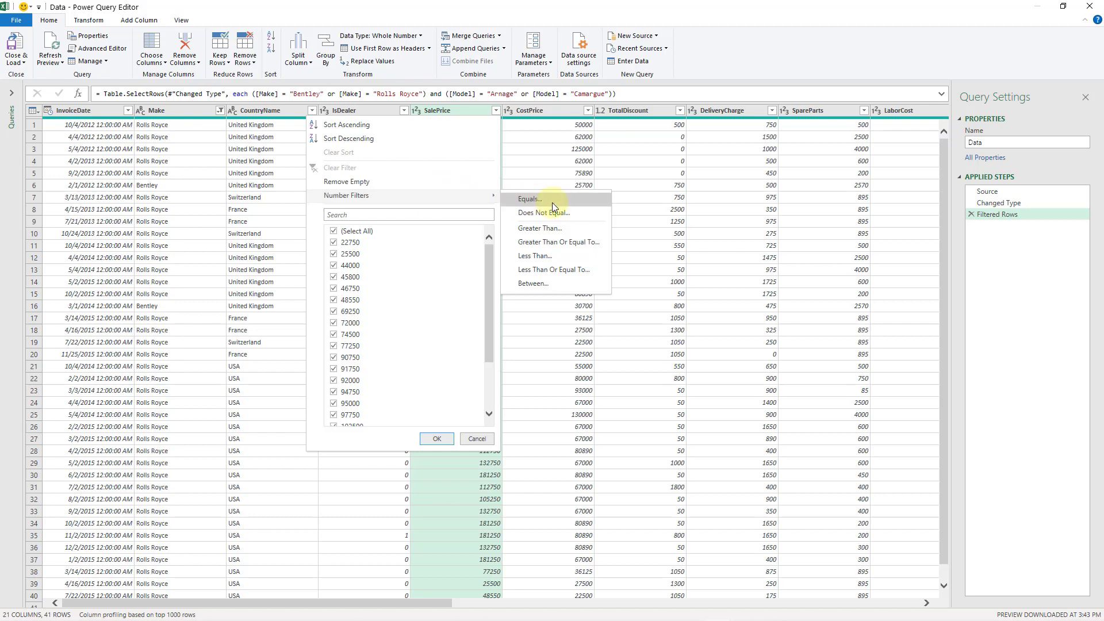
Step: Filter the rows to SalePrice less than 50000, and clear that SalePrice filter again
left_click(554, 256)
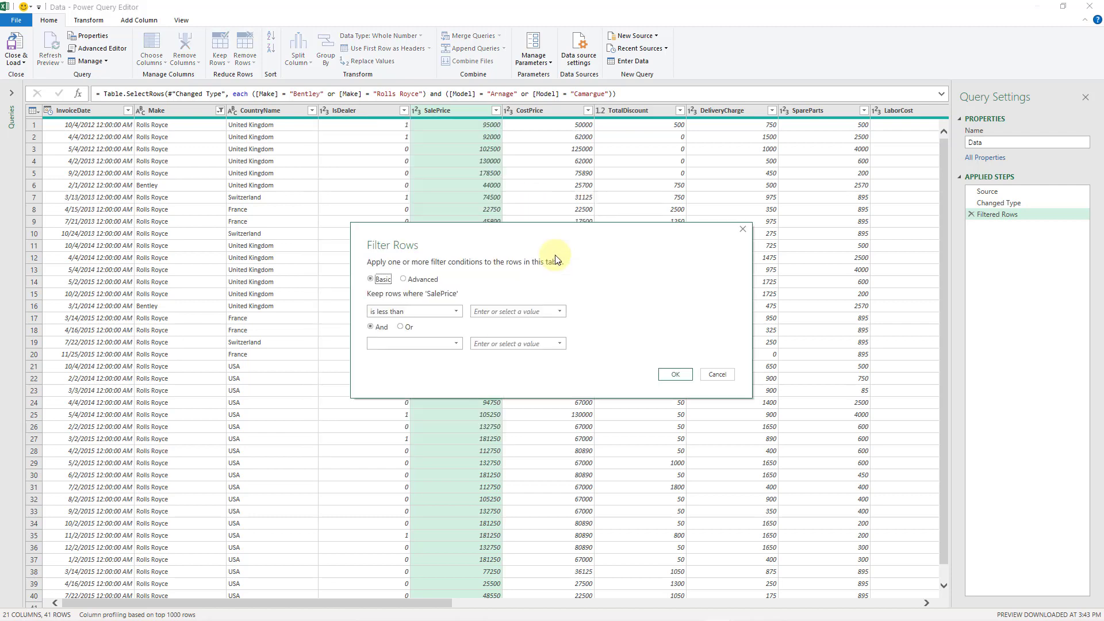
left_click(486, 314)
type("50000")
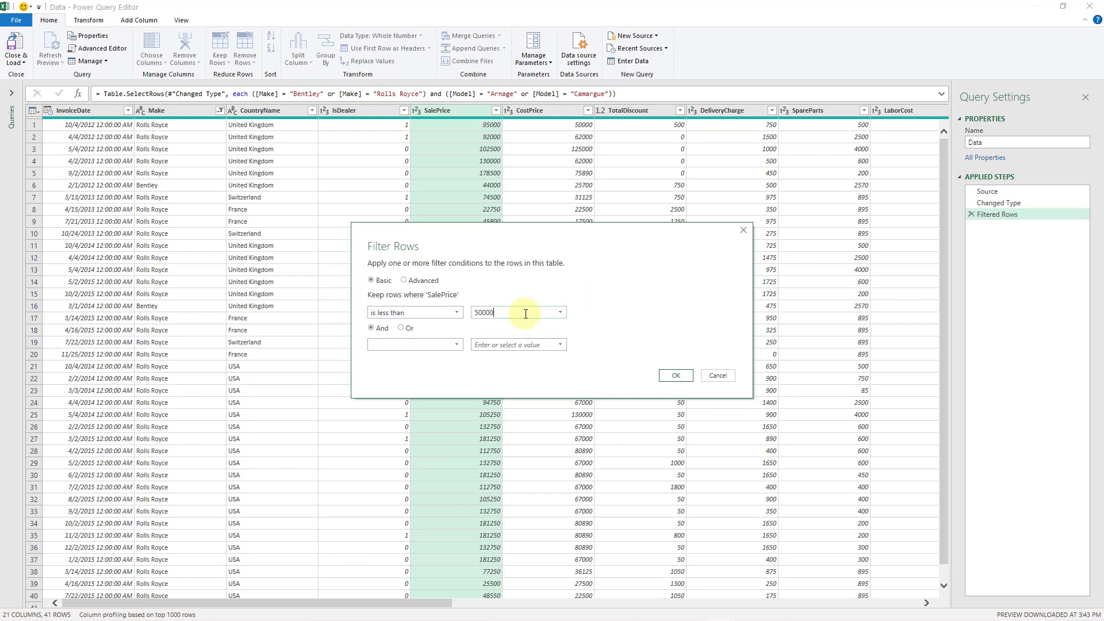
left_click(674, 374)
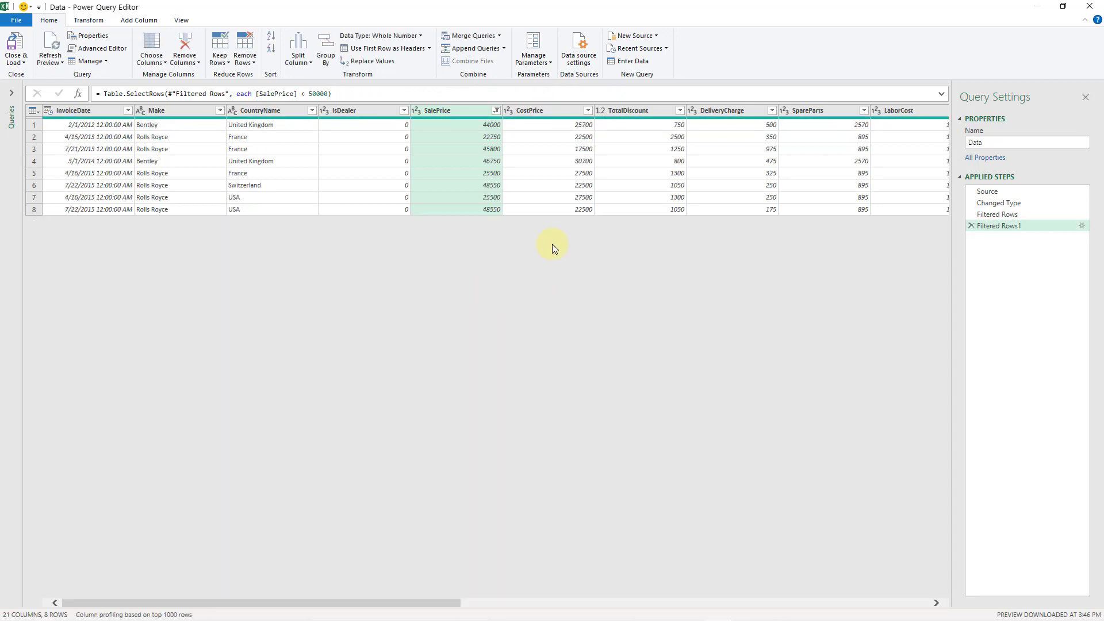
left_click(495, 111)
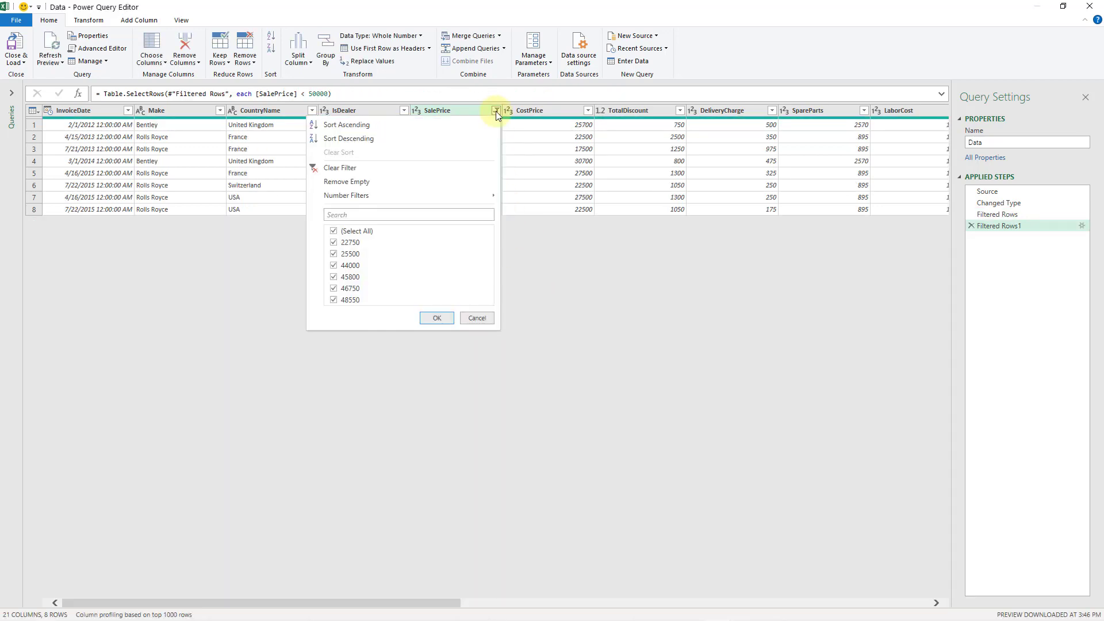
left_click(385, 168)
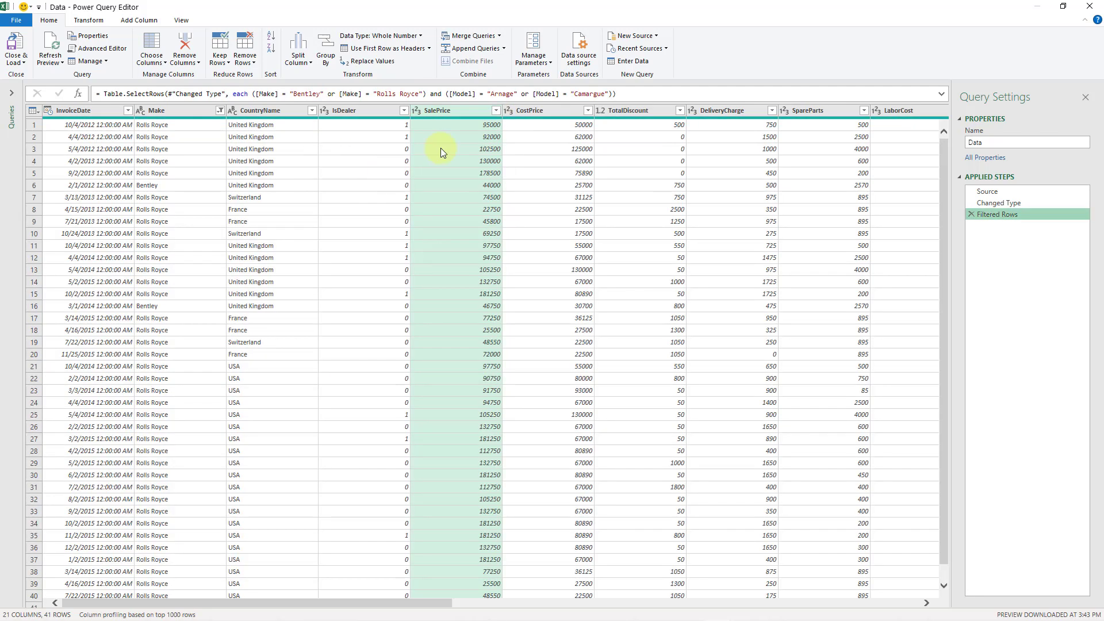
Step: Define a SalePrice number filter that keeps rows less than 100000 or greater than a second amount
left_click(497, 111)
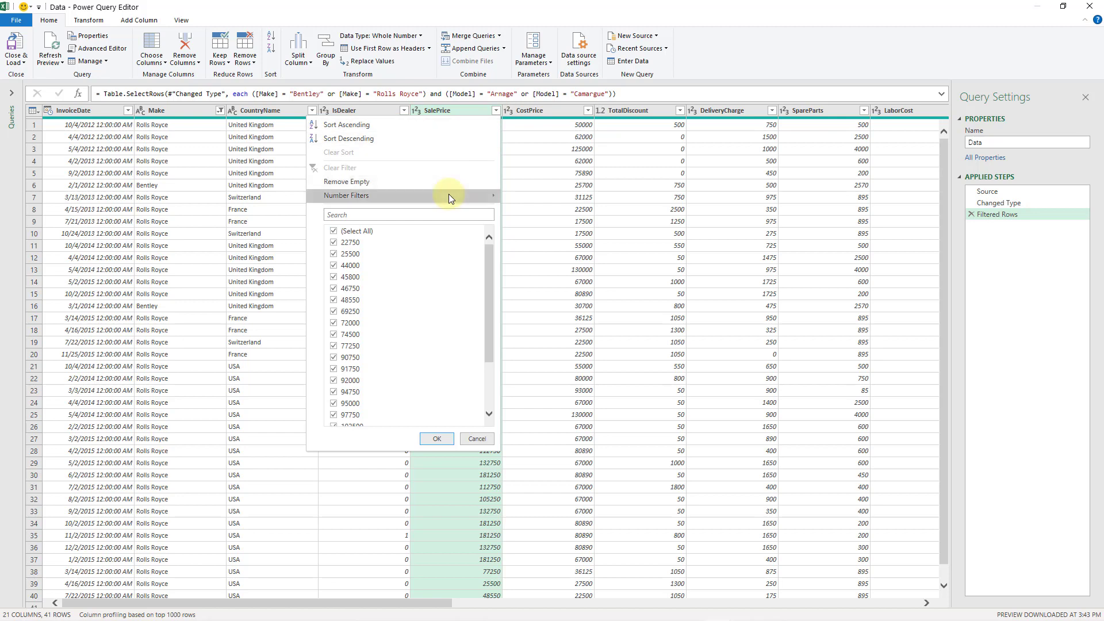
mouse_move(449, 194)
left_click(555, 259)
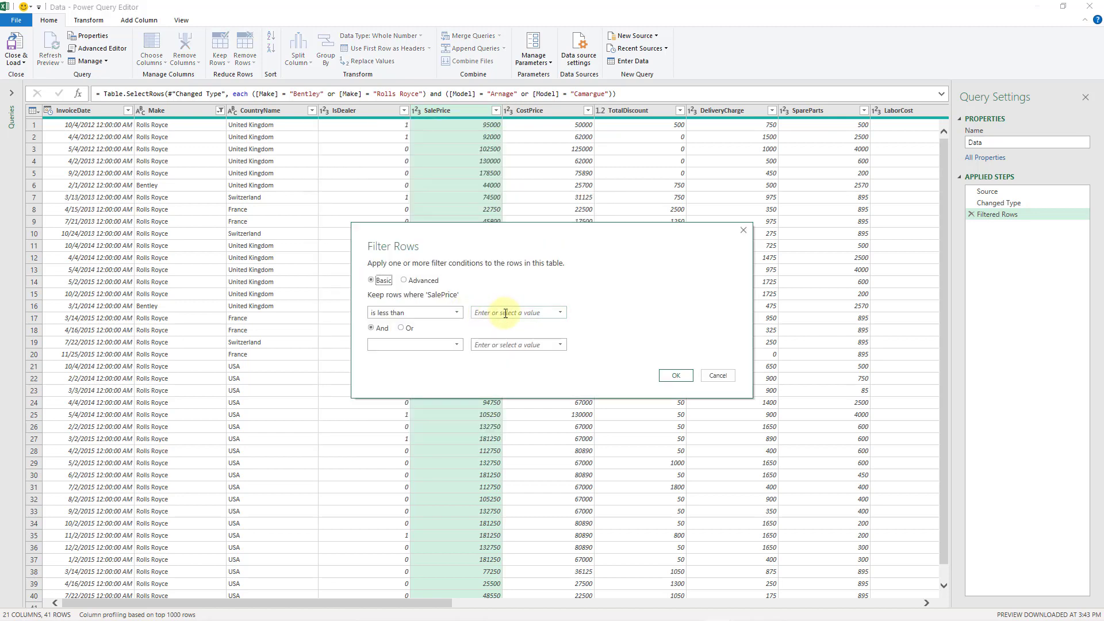
left_click(505, 312)
type("100000")
left_click(401, 328)
left_click(398, 345)
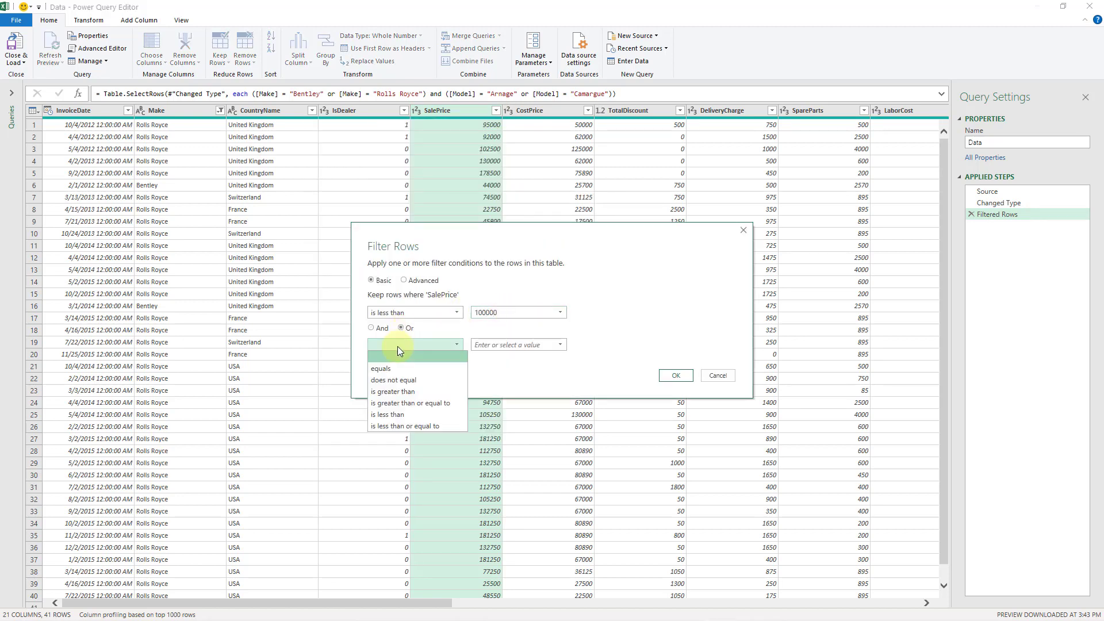
left_click(402, 393)
left_click(498, 344)
type("2")
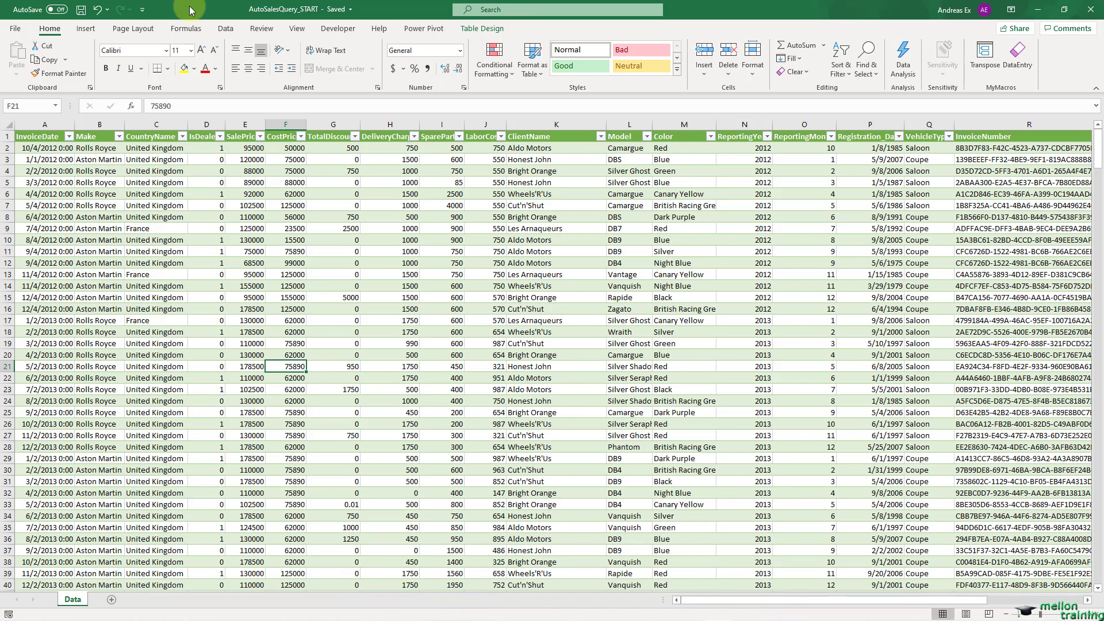
Step: Launch the Power Query Editor from the workbook, display the Data query and collapse the list of queries
left_click(225, 28)
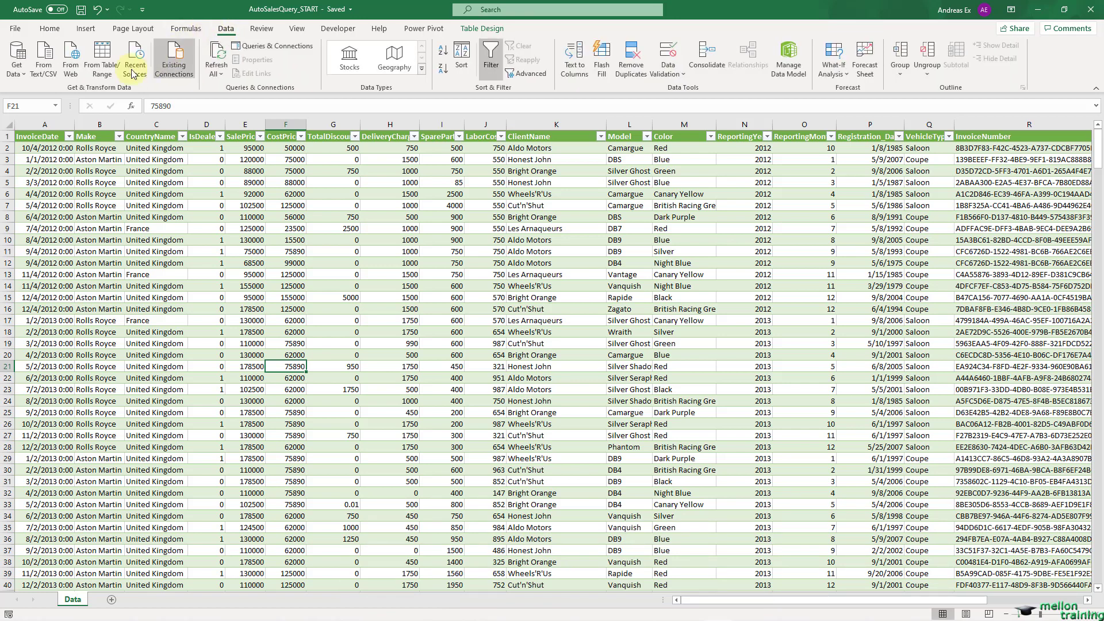
left_click(16, 61)
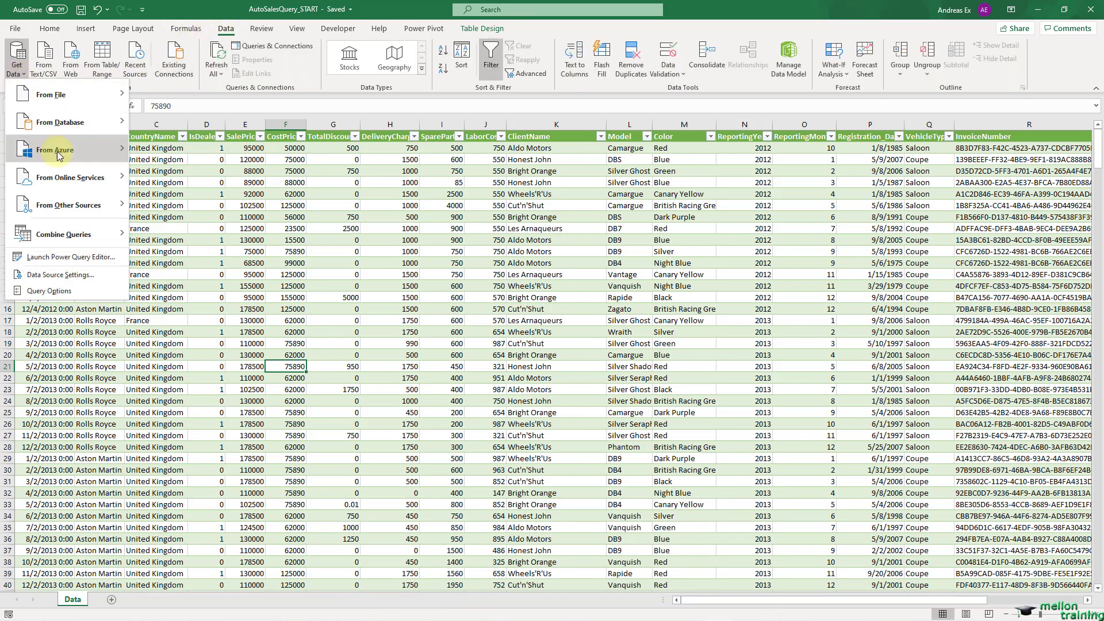
left_click(75, 257)
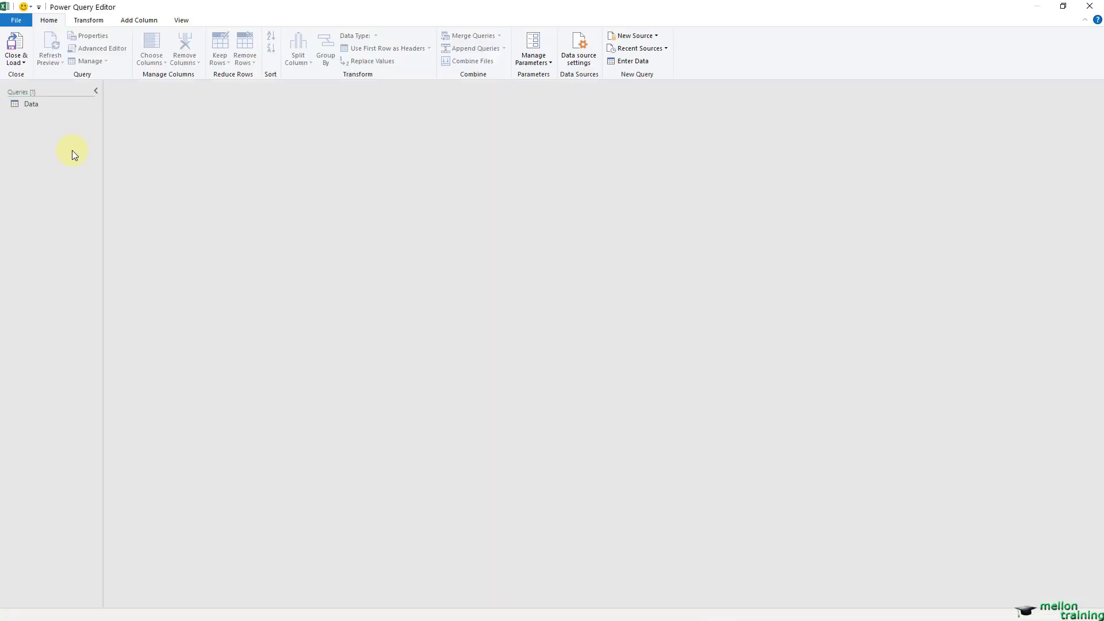
left_click(30, 104)
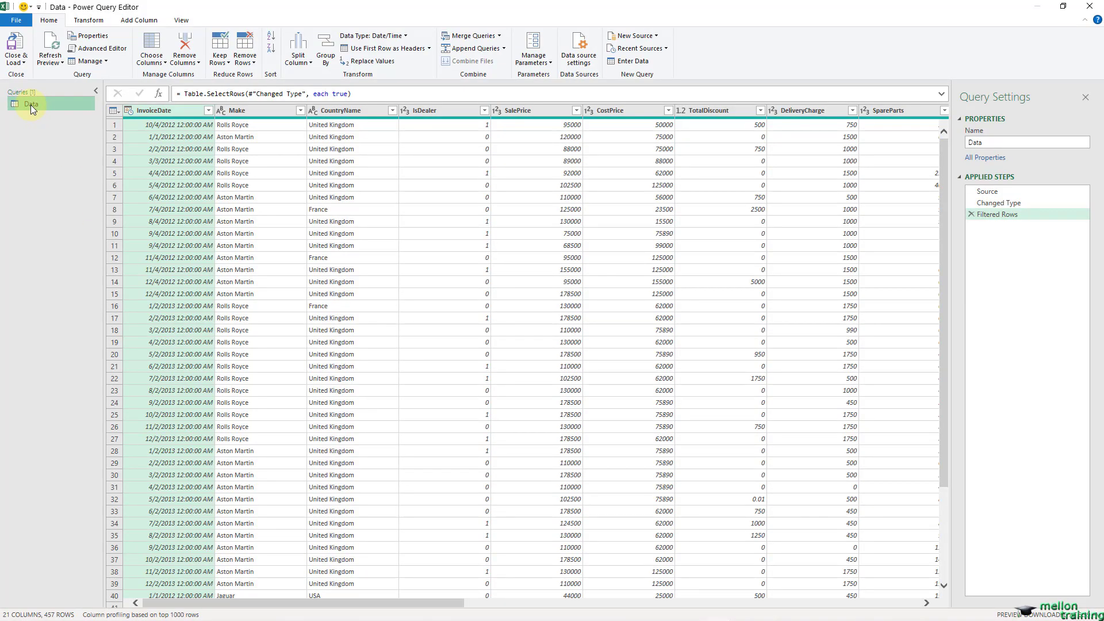
left_click(95, 95)
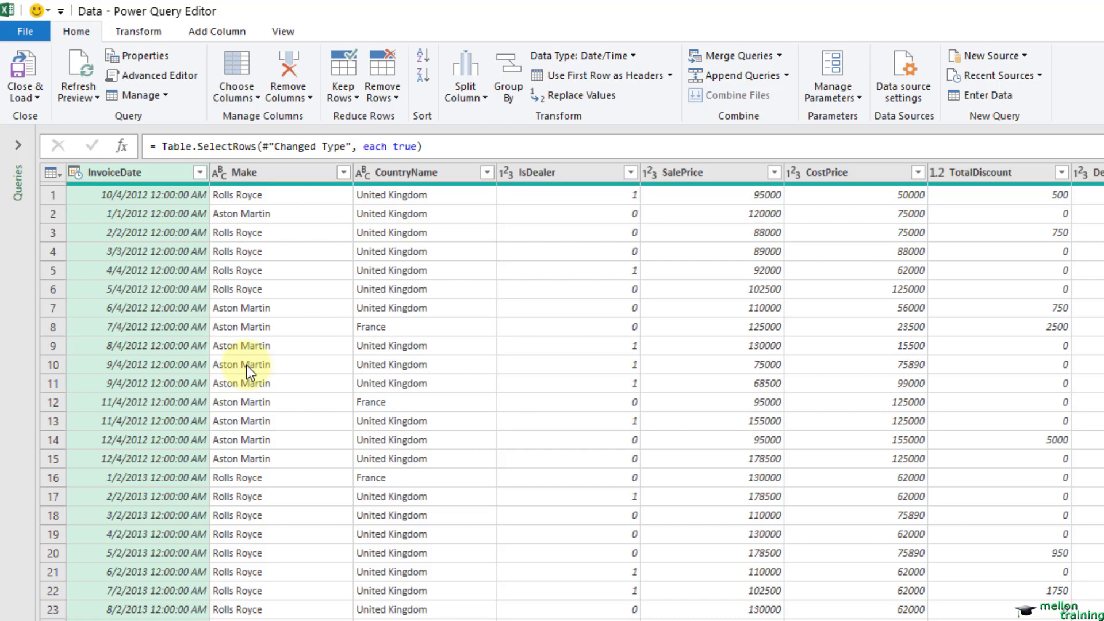
Step: Filter the Make column to keep only Bentley and Rolls Royce
left_click(288, 175)
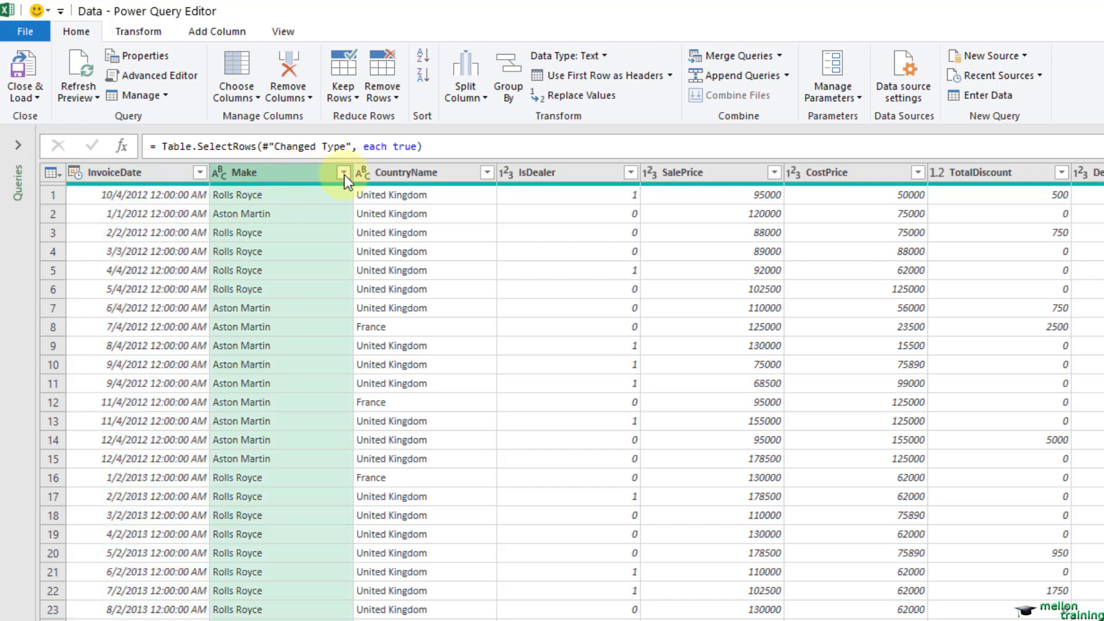
left_click(344, 174)
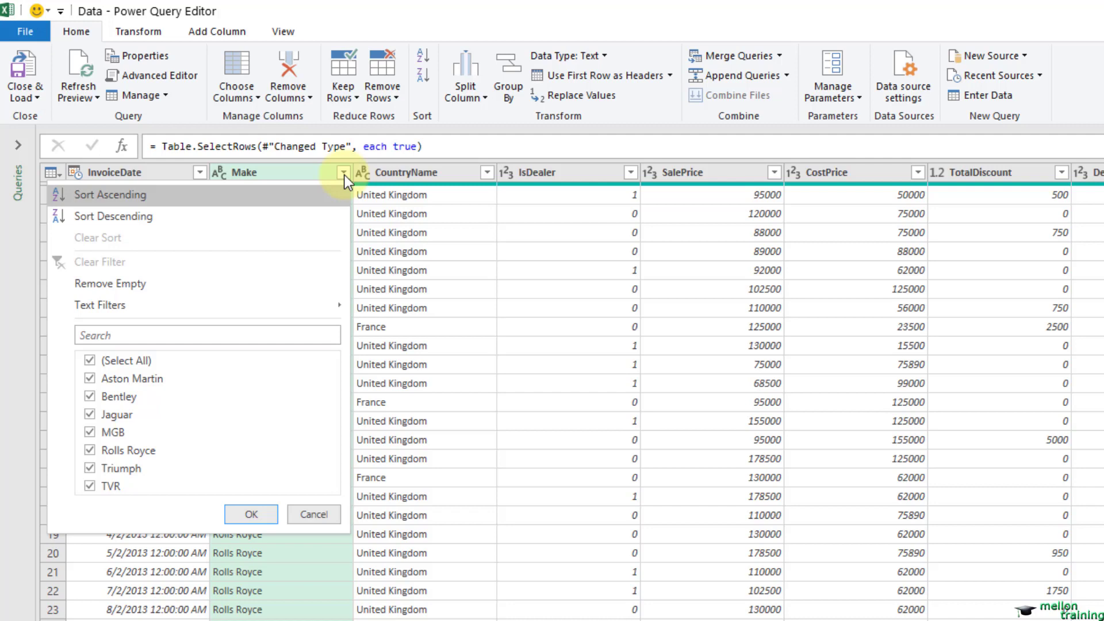
left_click(90, 361)
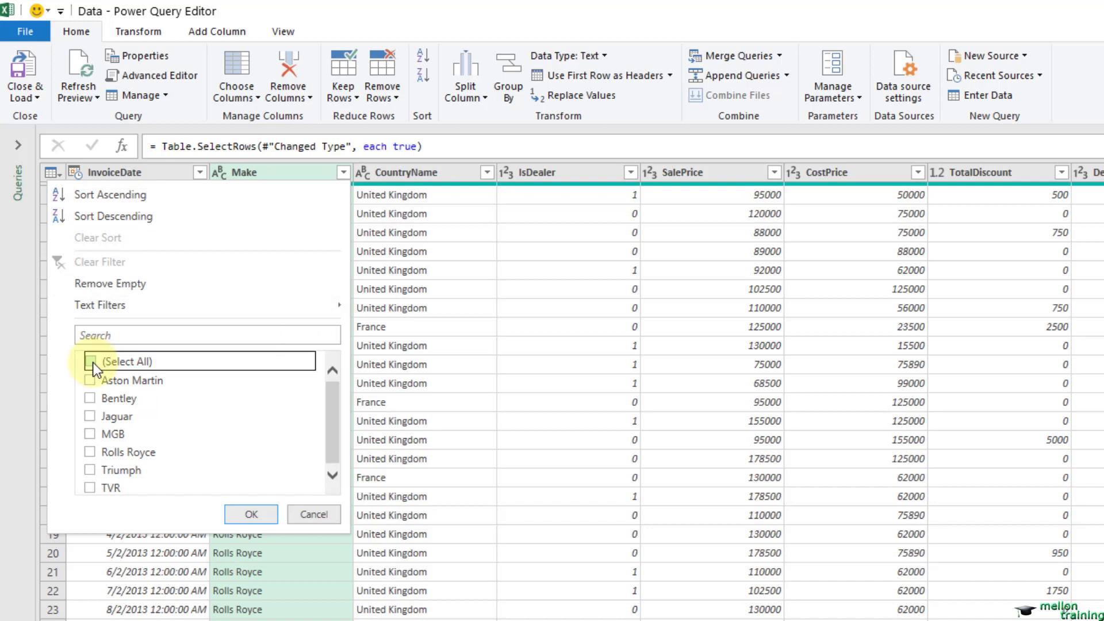
left_click(89, 400)
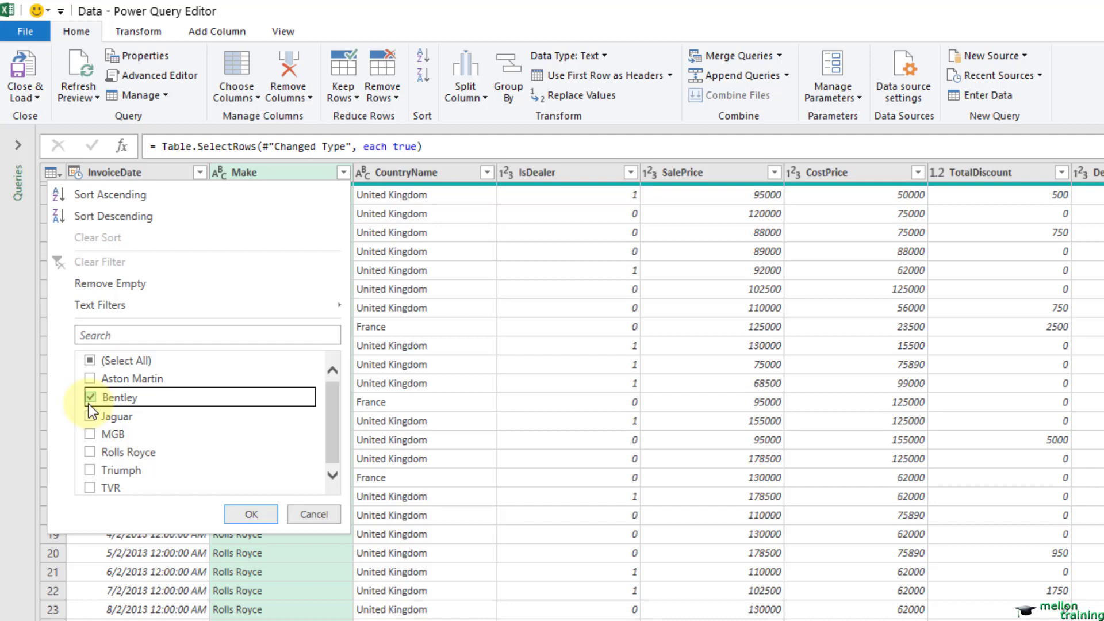
left_click(89, 452)
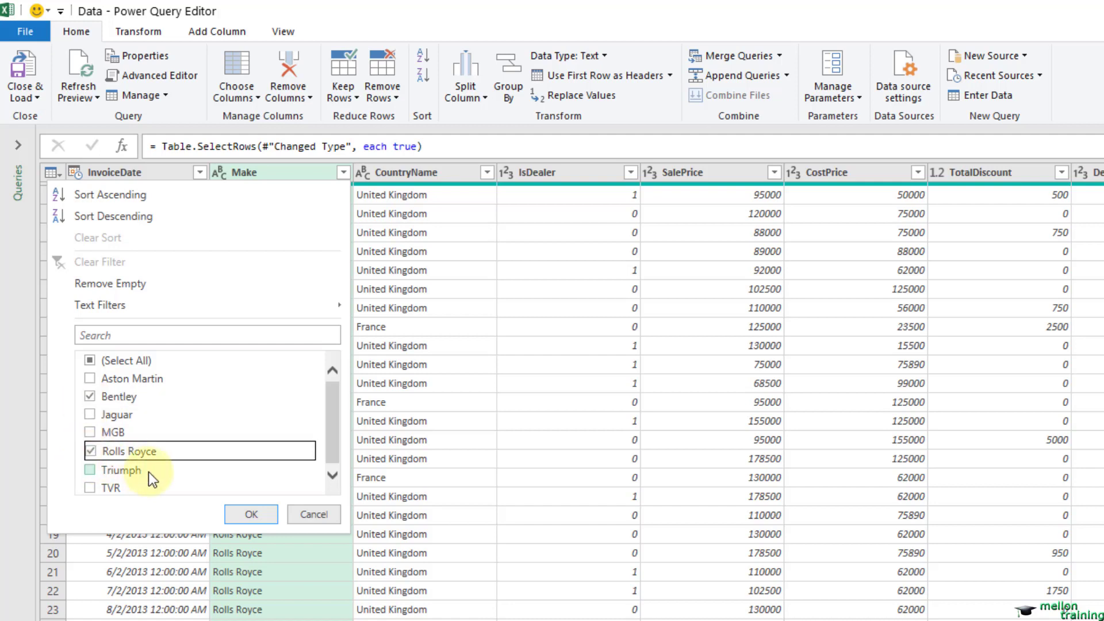
left_click(251, 513)
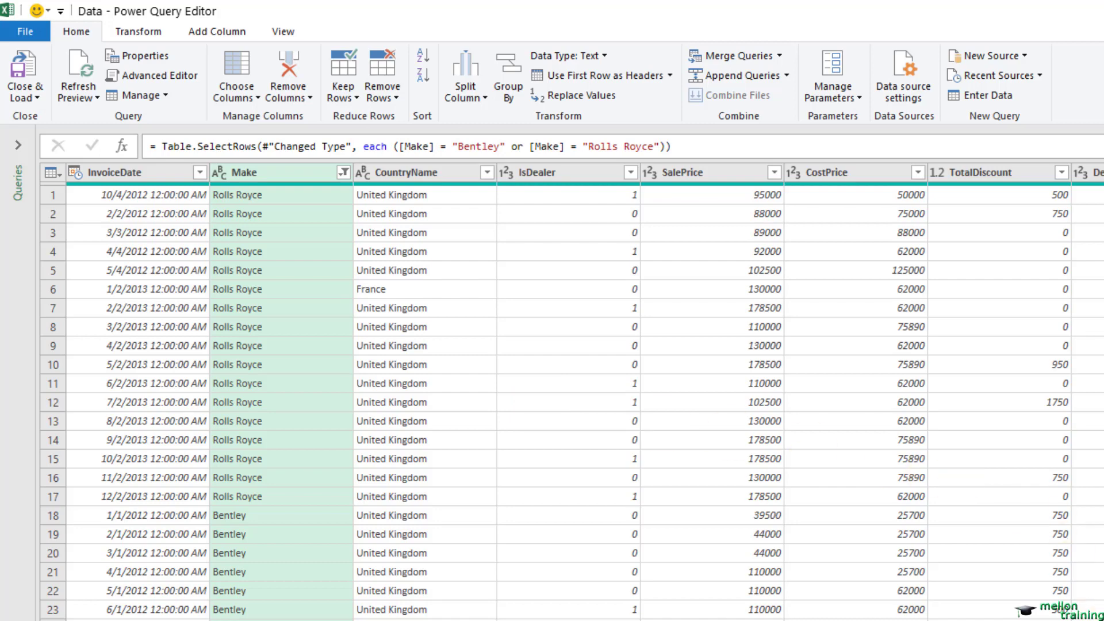
Step: Filter the Model column to the models matching the search text "ar", Arnage and Camargue
scroll(570, 397, "right", 9)
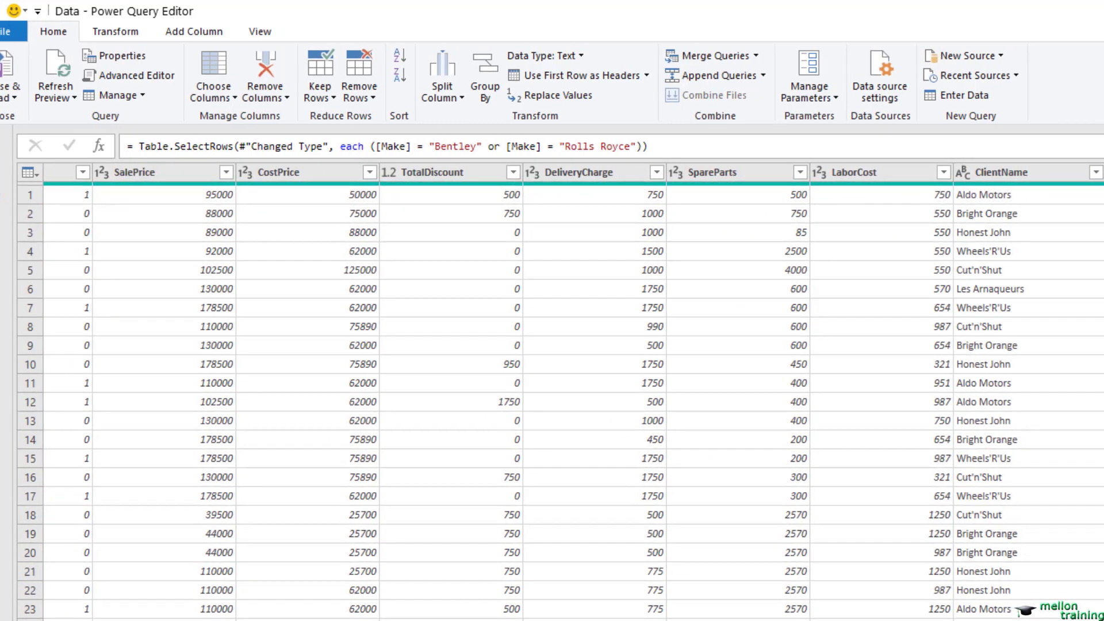
left_click(982, 170)
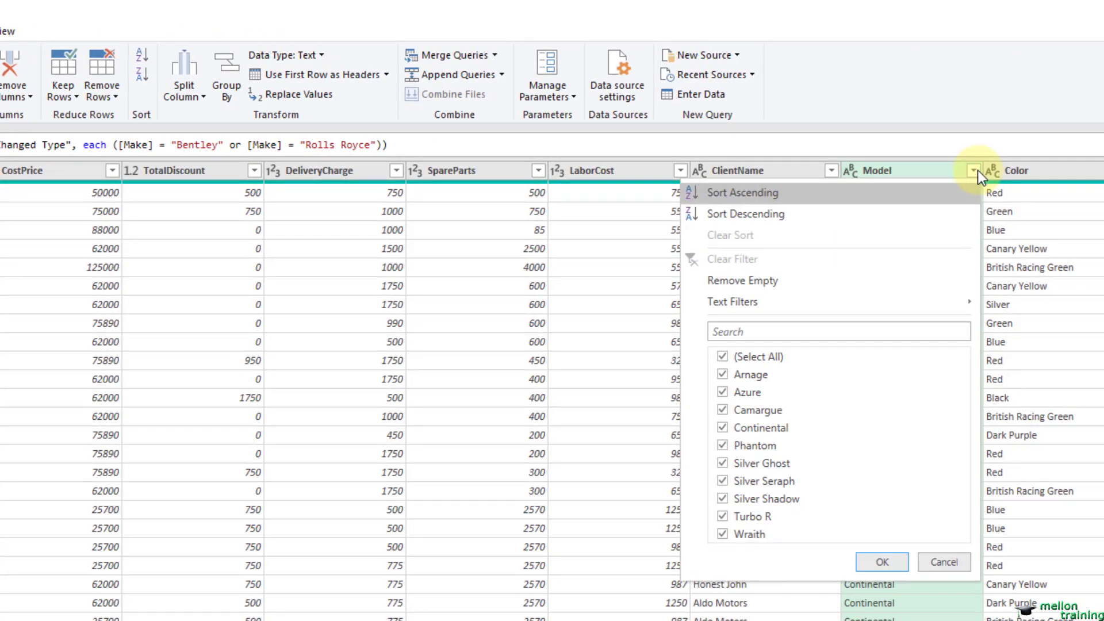
left_click(776, 333)
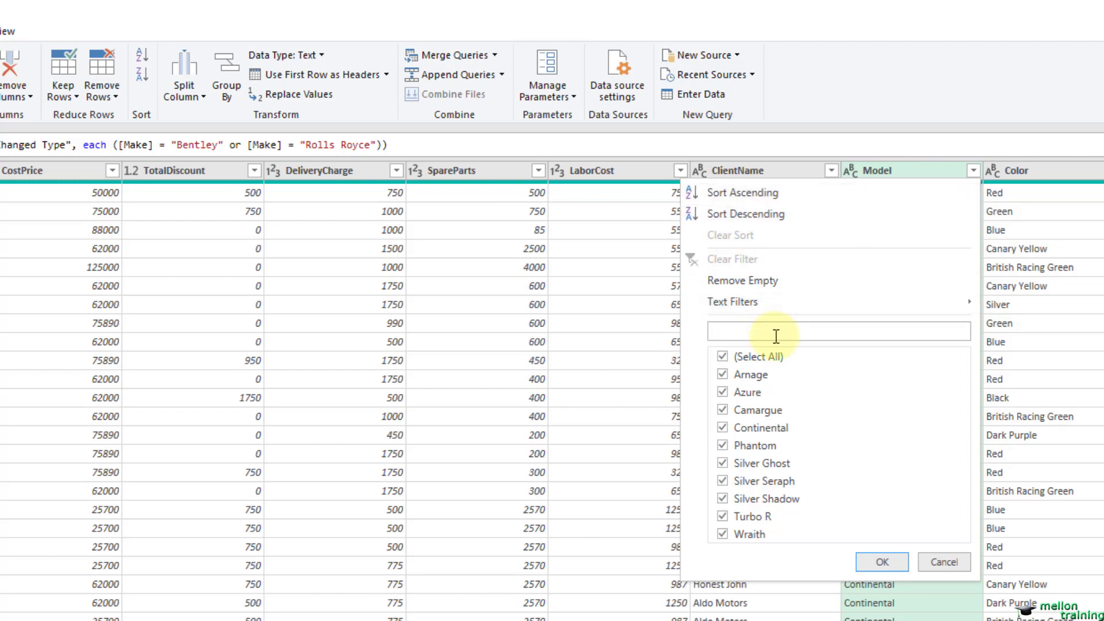
type("ar")
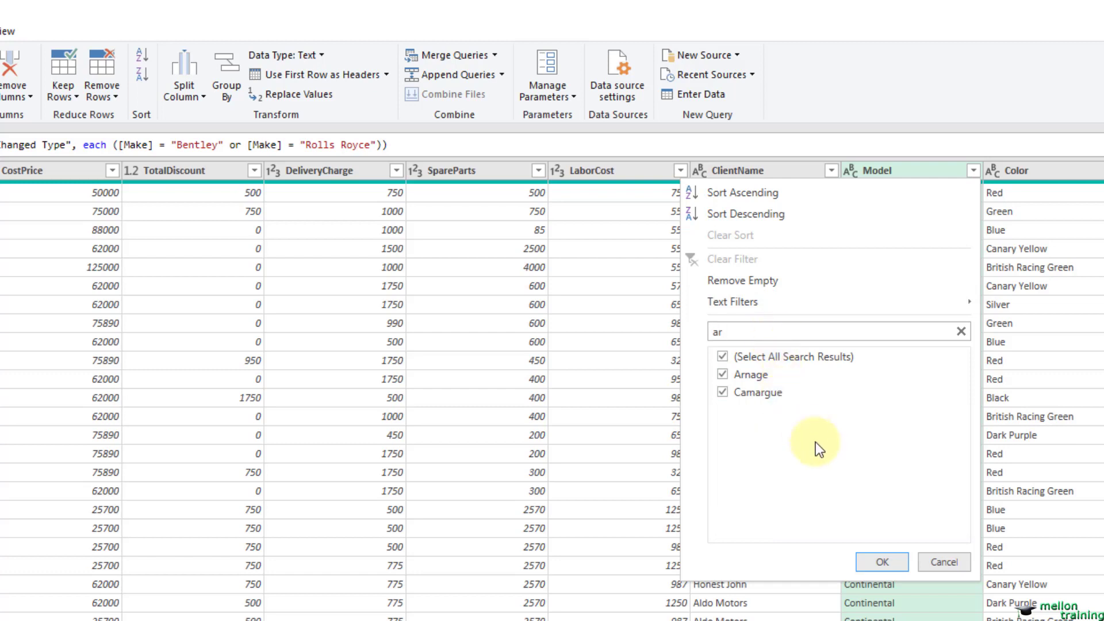
left_click(865, 561)
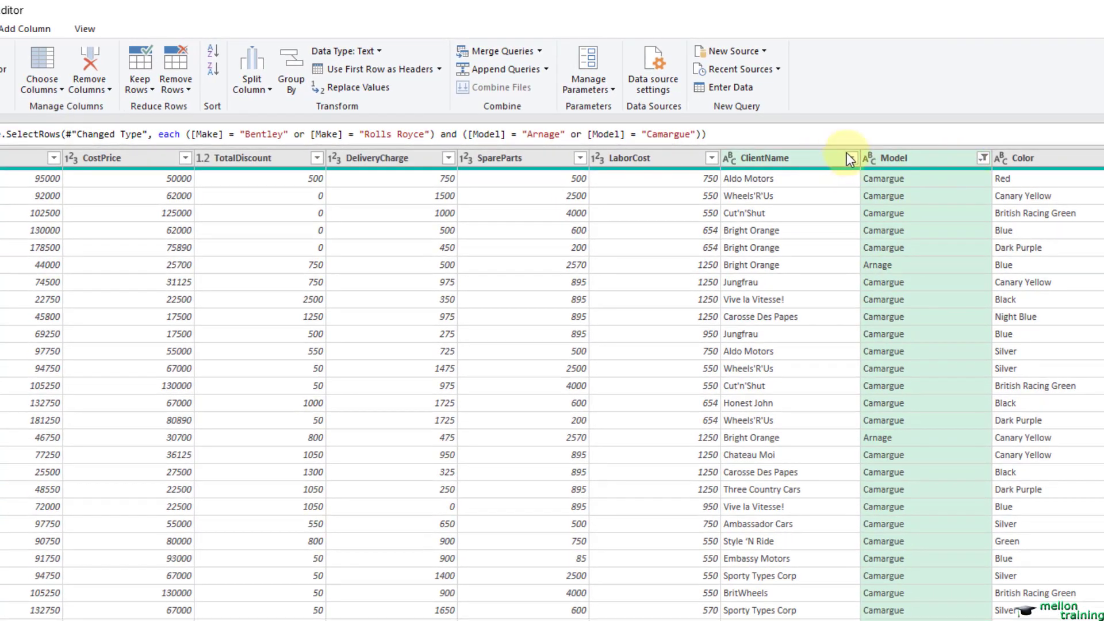
Step: Examine the type-specific filter options of the ClientName, SalePrice and InvoiceDate columns, including the week-based date filters
left_click(851, 157)
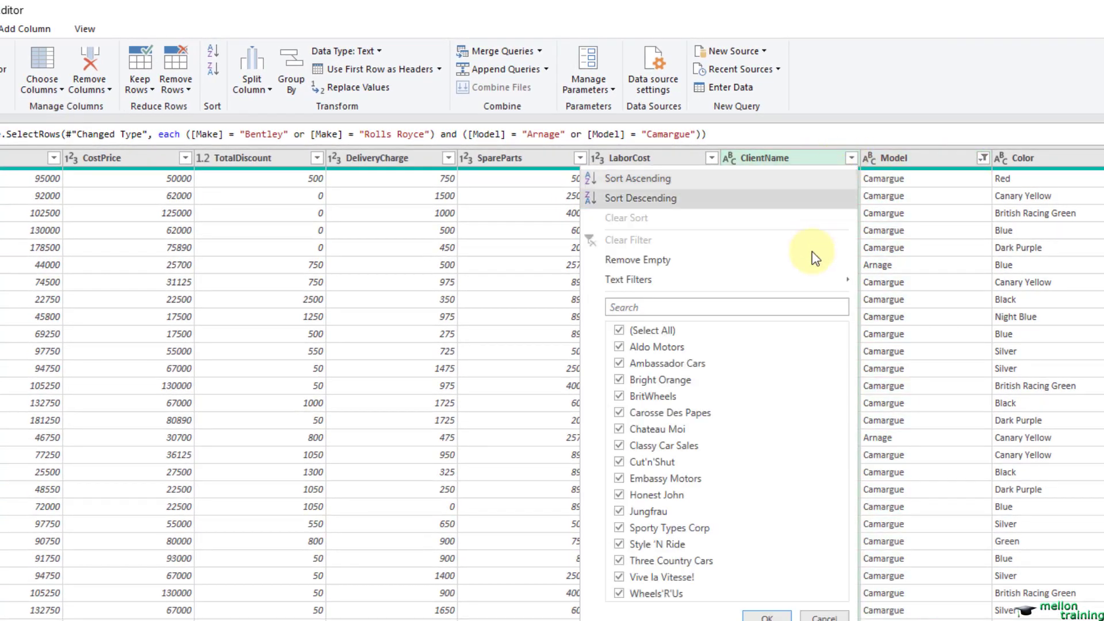
mouse_move(767, 289)
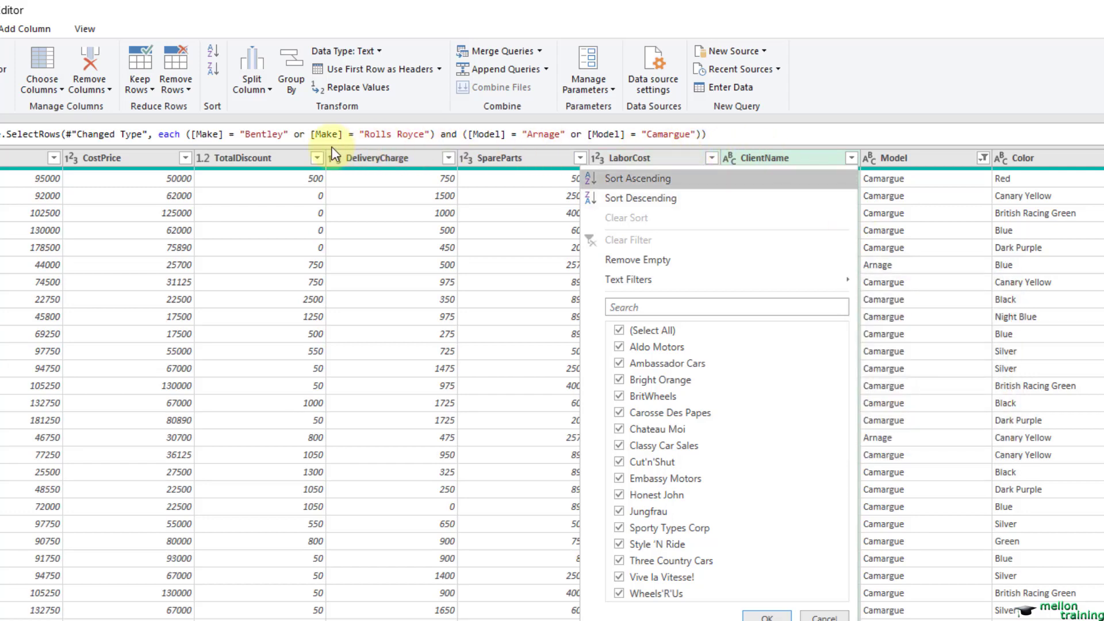
left_click(53, 158)
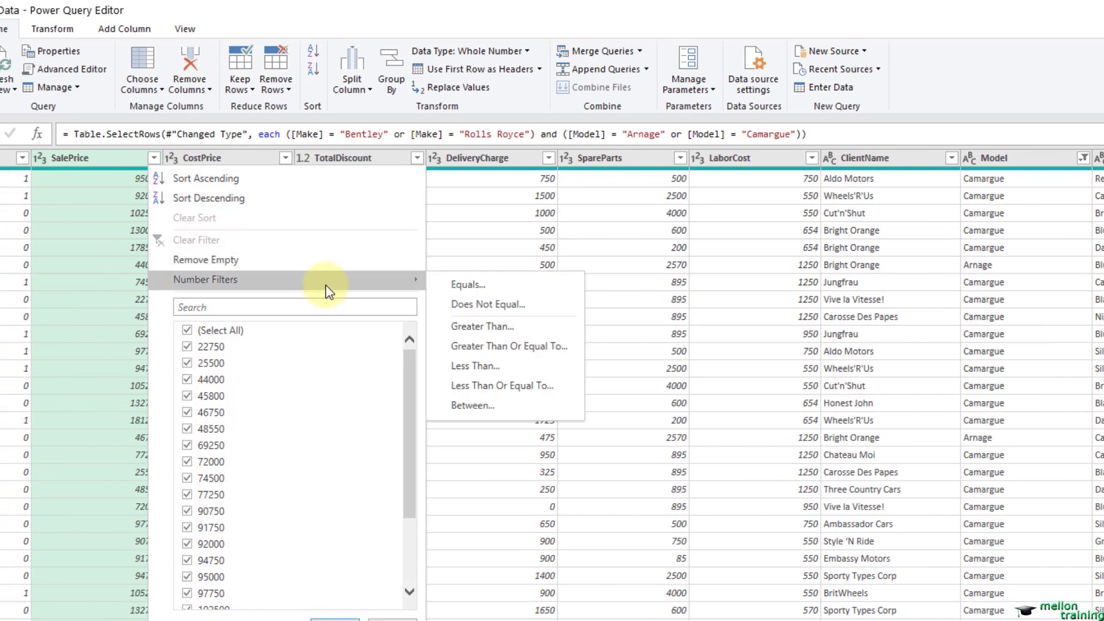
mouse_move(401, 281)
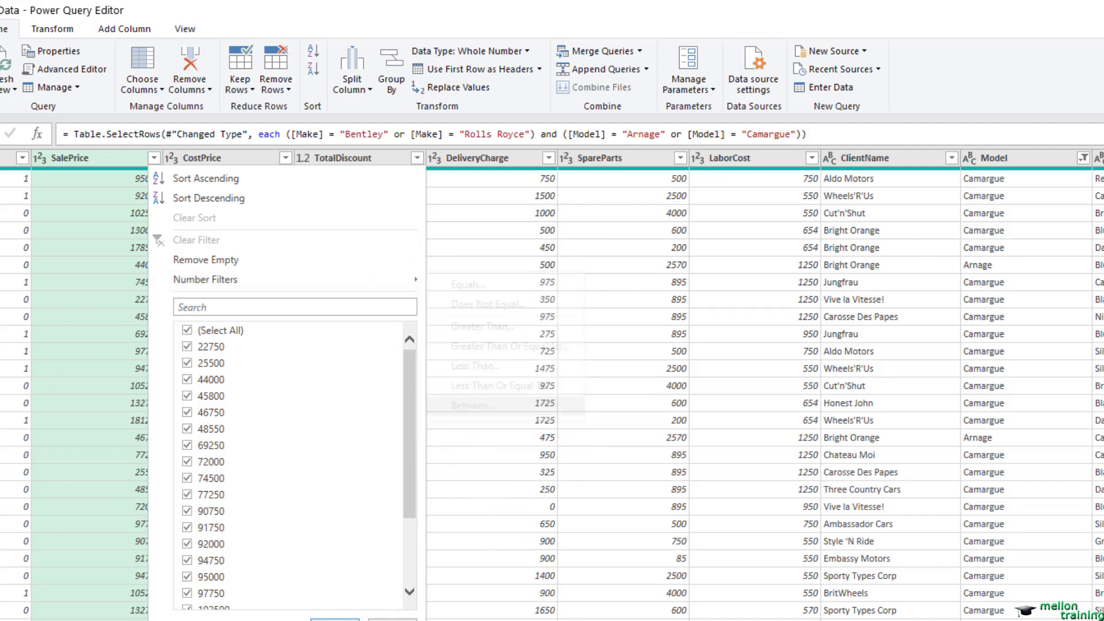
scroll(552, 385, "left", 7)
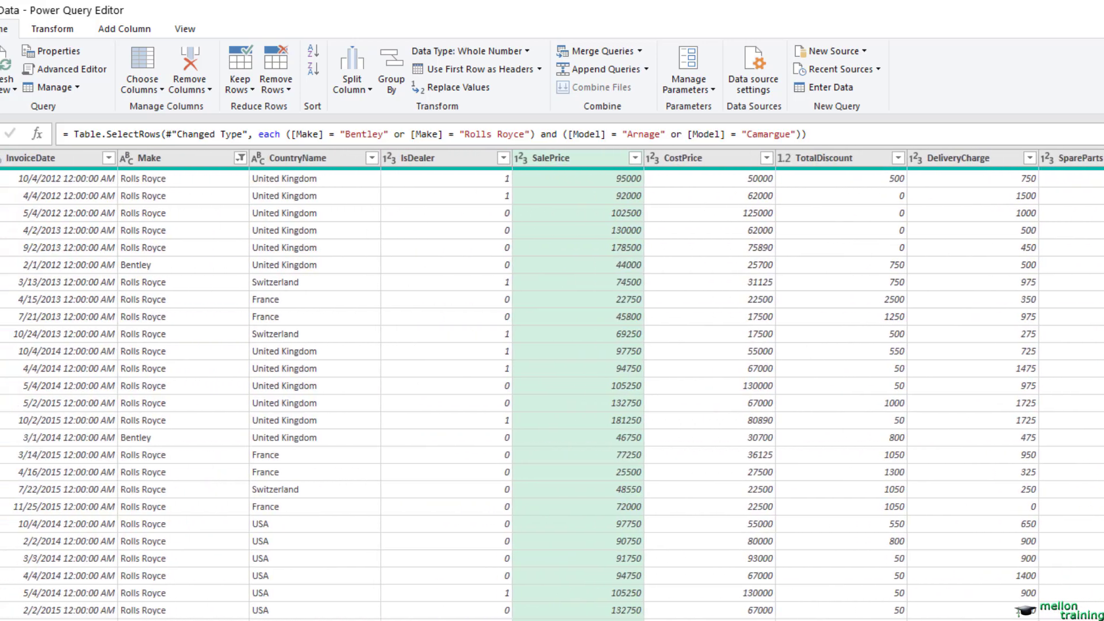
left_click(108, 159)
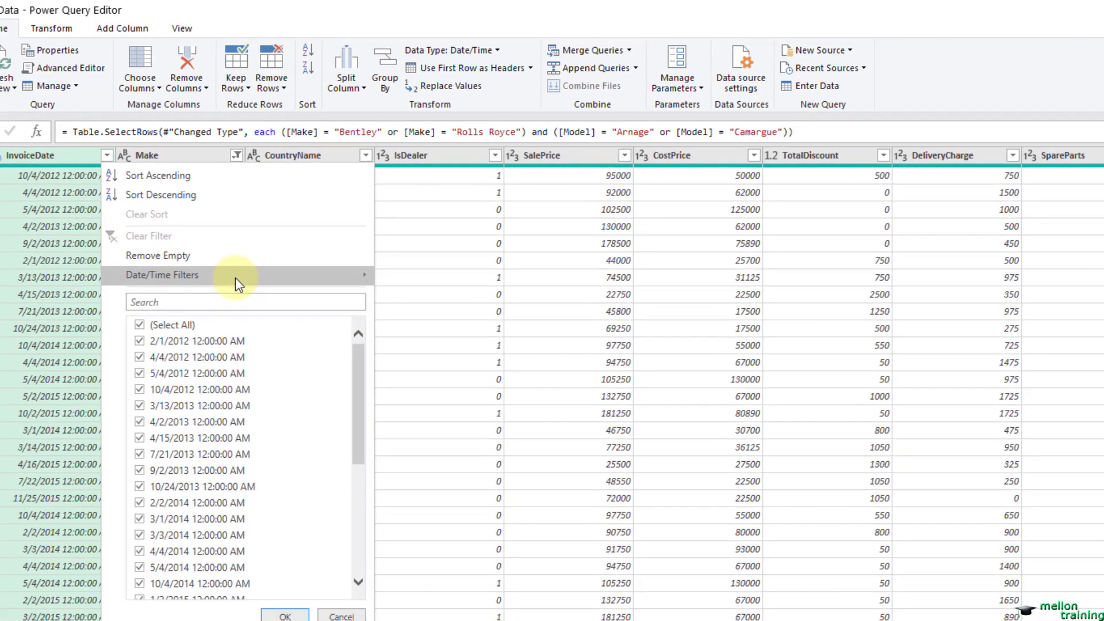
mouse_move(236, 277)
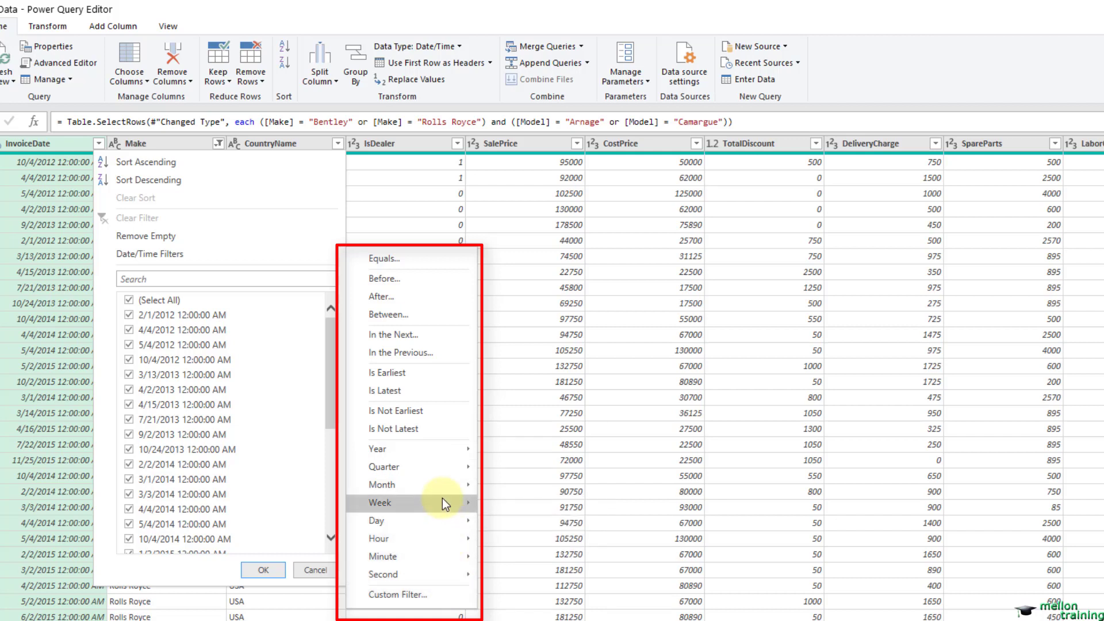
mouse_move(443, 499)
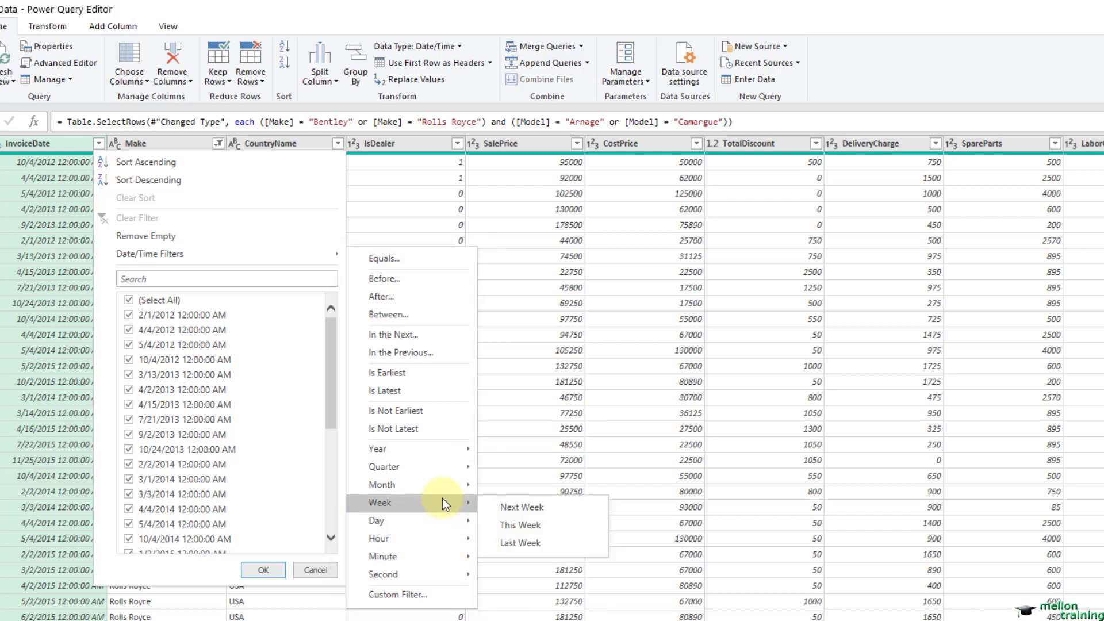
left_click(59, 142)
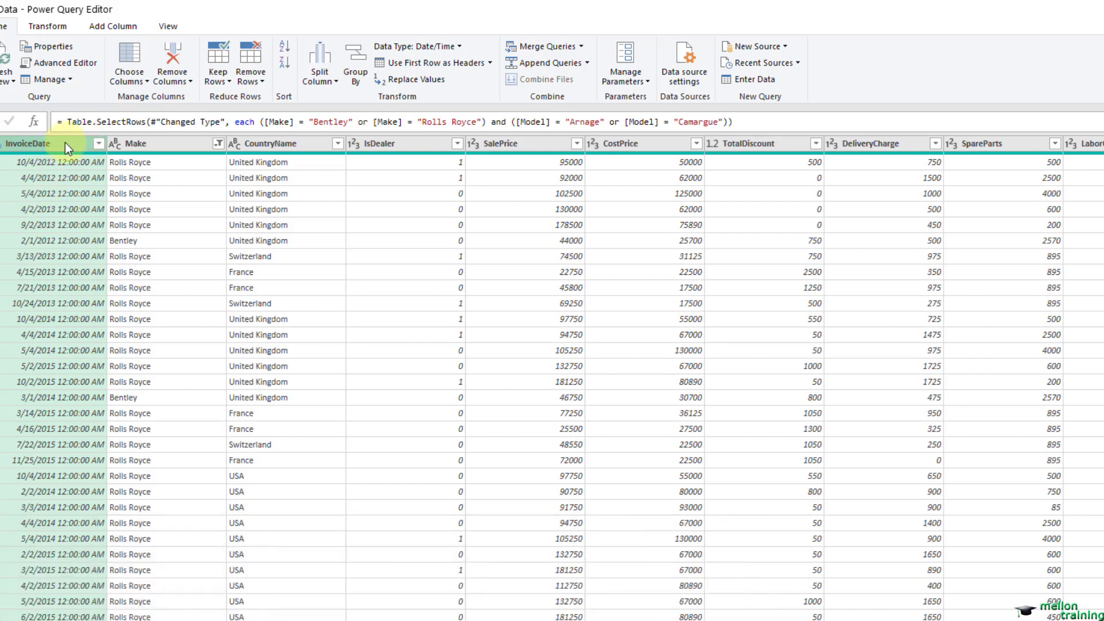
Step: Filter the SalePrice column with a number filter to keep only rows where the price is less than 50000
left_click(578, 145)
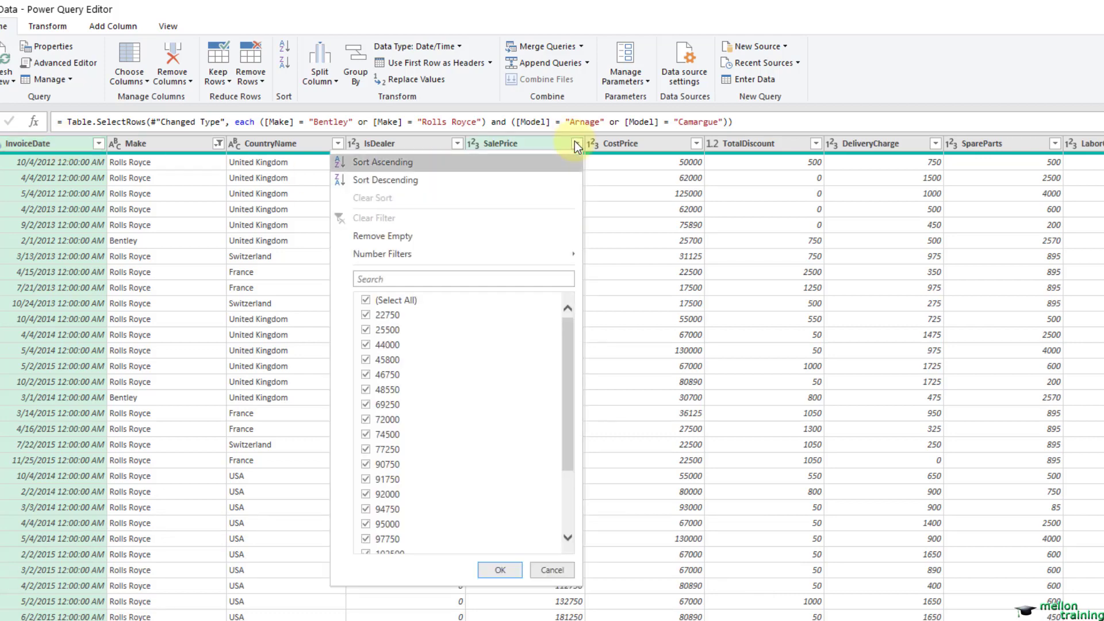
left_click(547, 144)
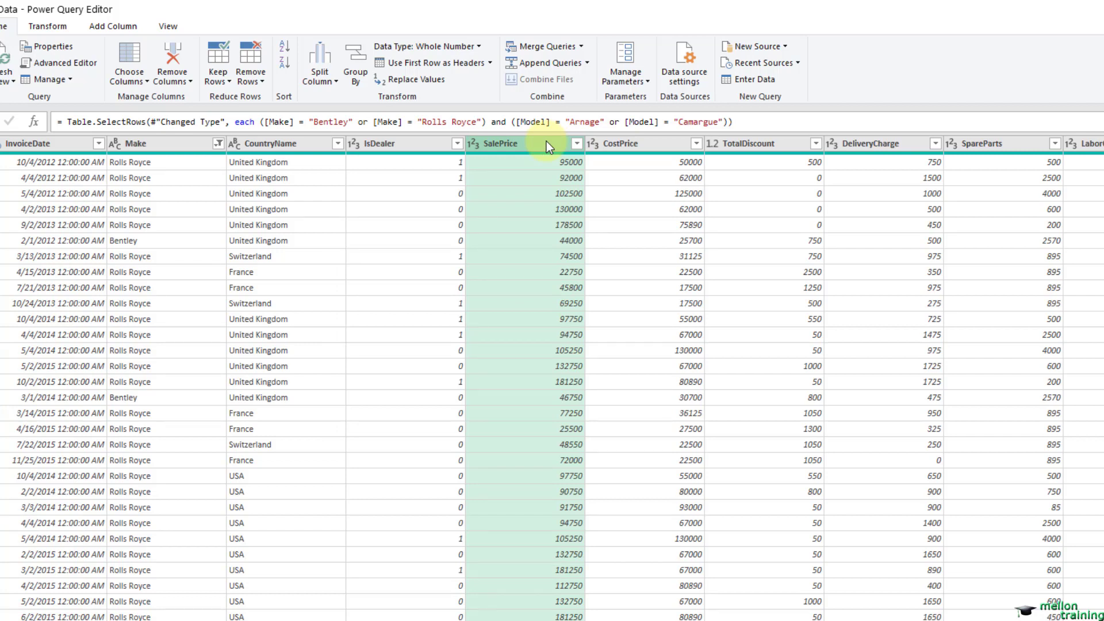
left_click(576, 143)
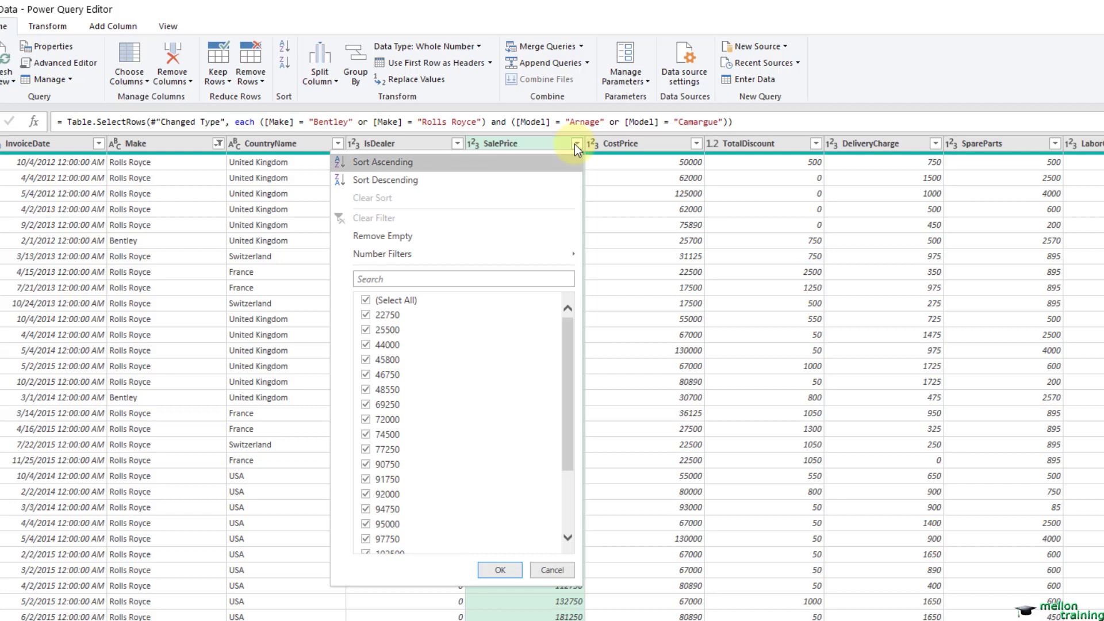
mouse_move(507, 256)
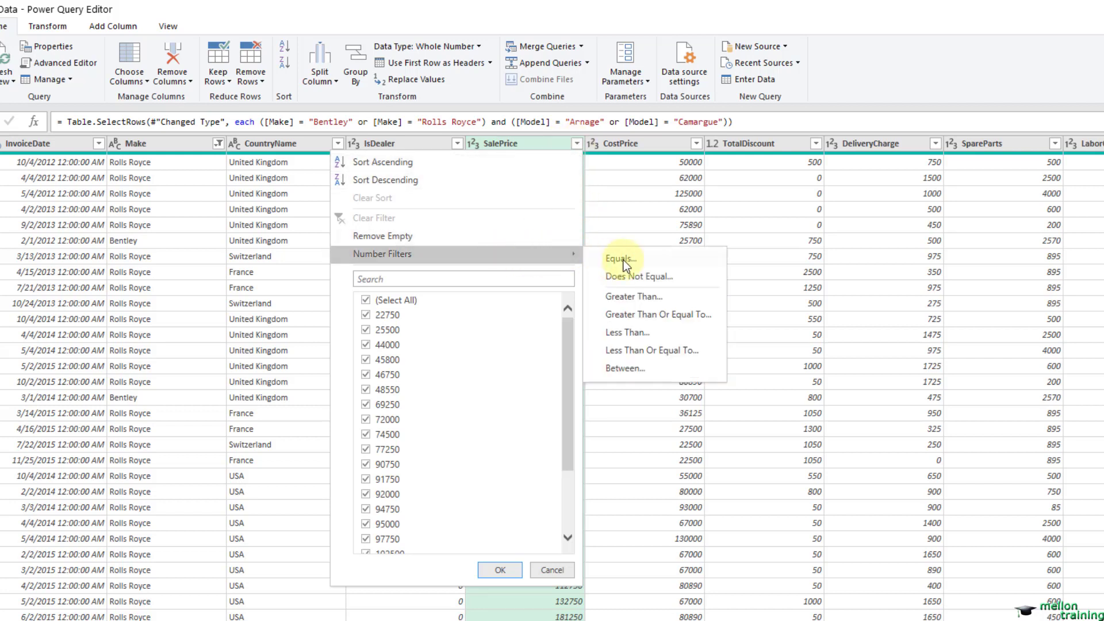
left_click(654, 332)
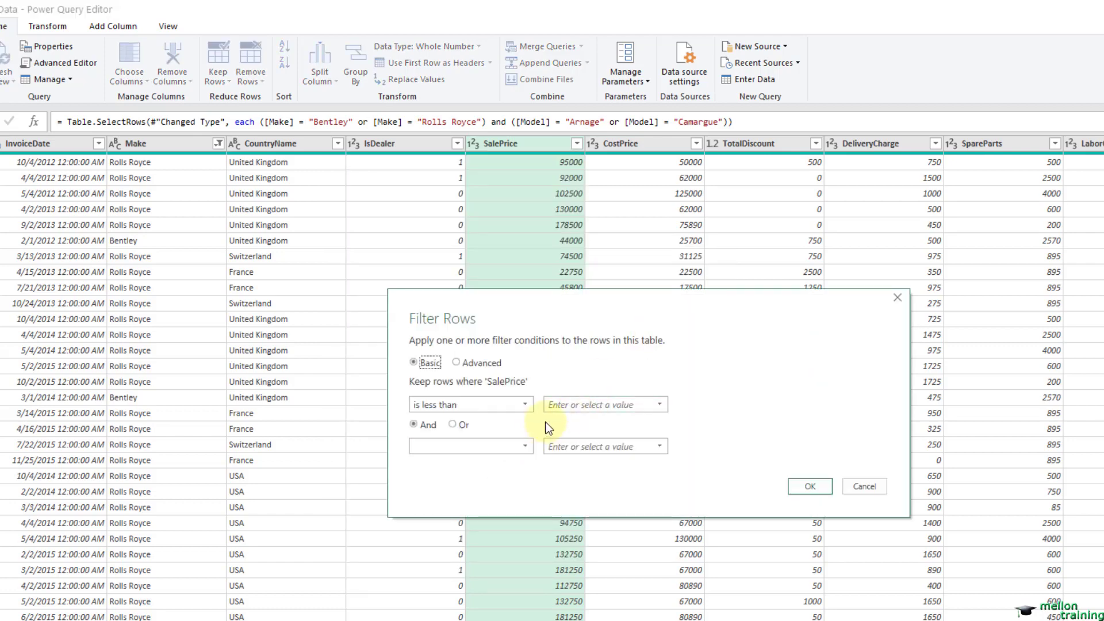
left_click(559, 404)
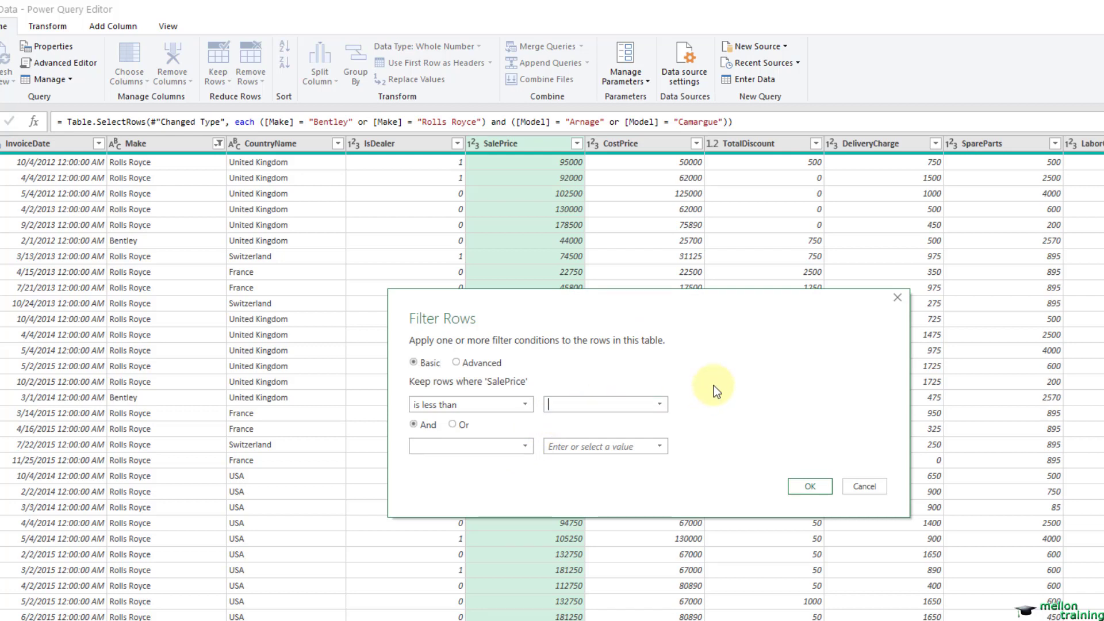
type("50000")
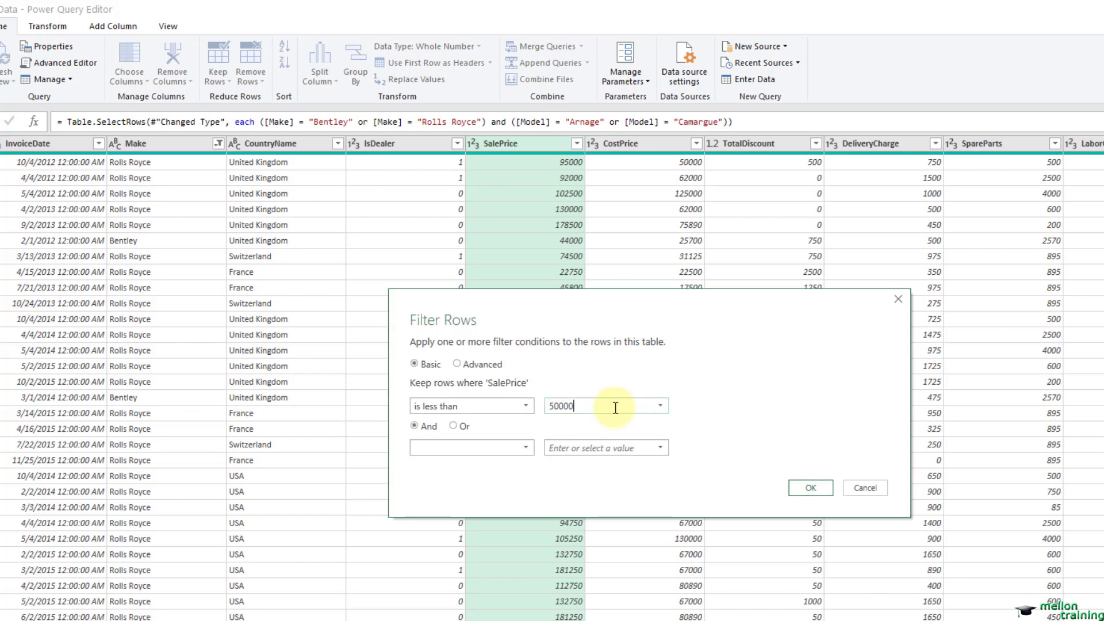
left_click(807, 487)
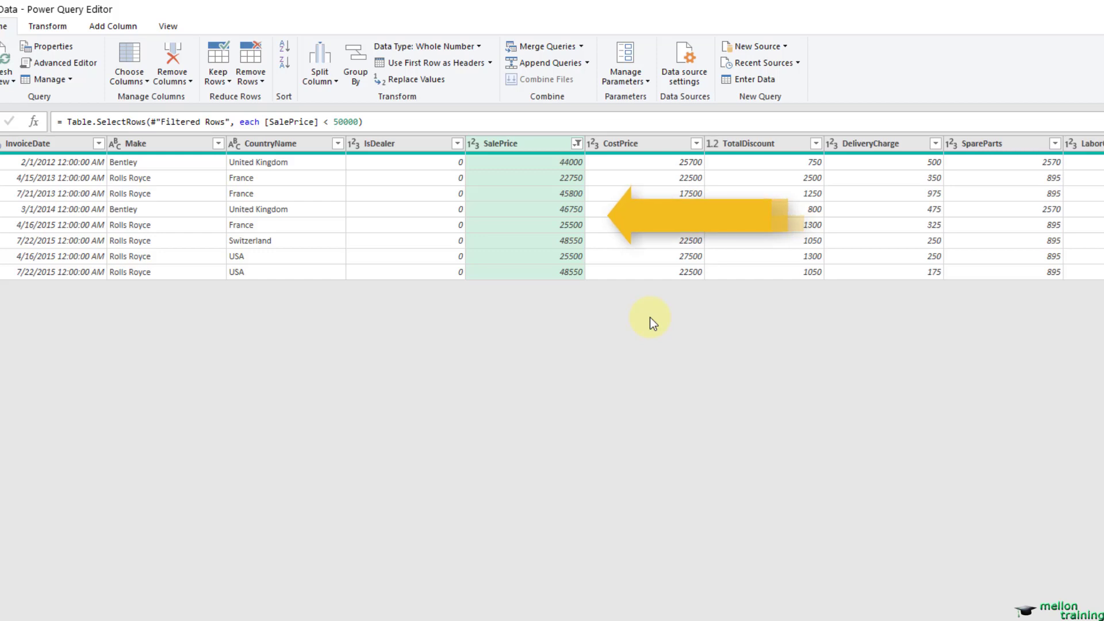
Step: Clear the SalePrice filter and refilter the column to keep prices that are less than 100000 or greater than 200000
left_click(577, 144)
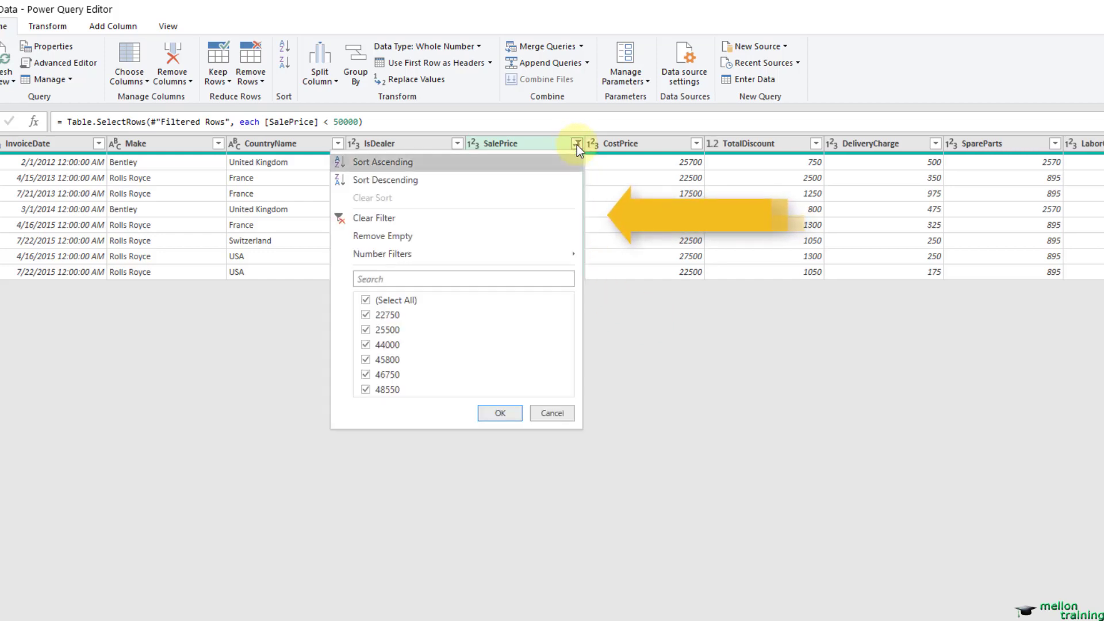
left_click(435, 222)
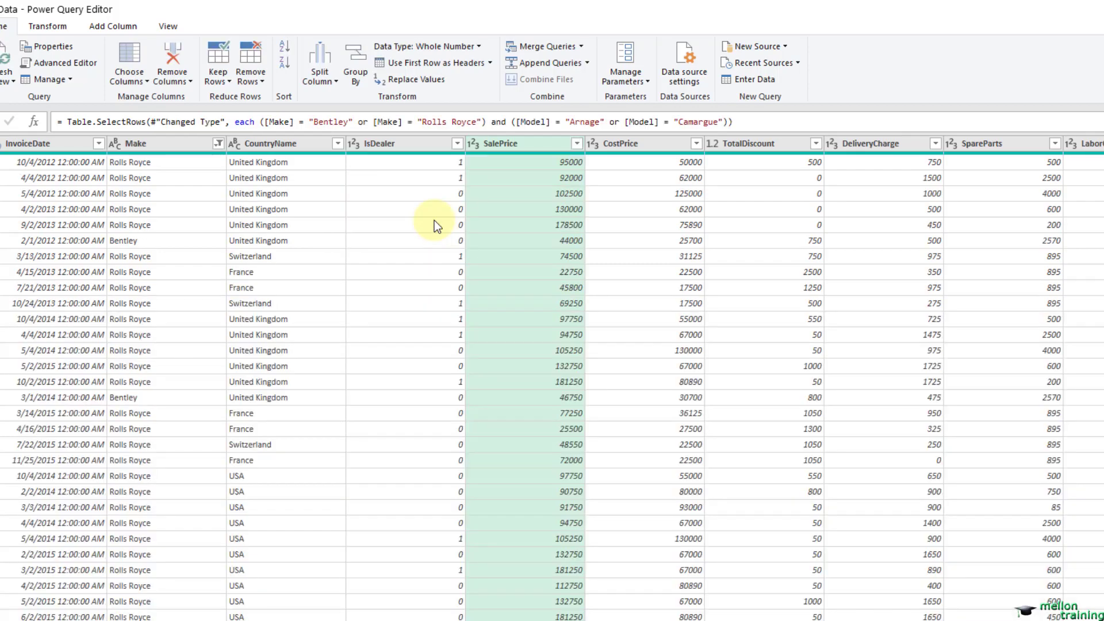
left_click(579, 143)
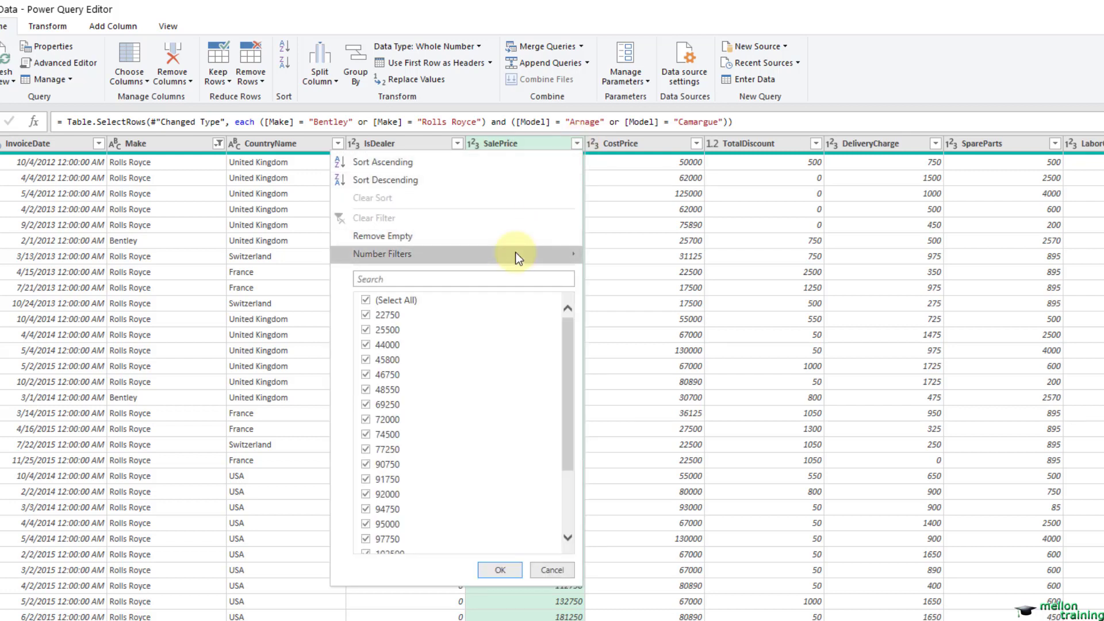
mouse_move(515, 254)
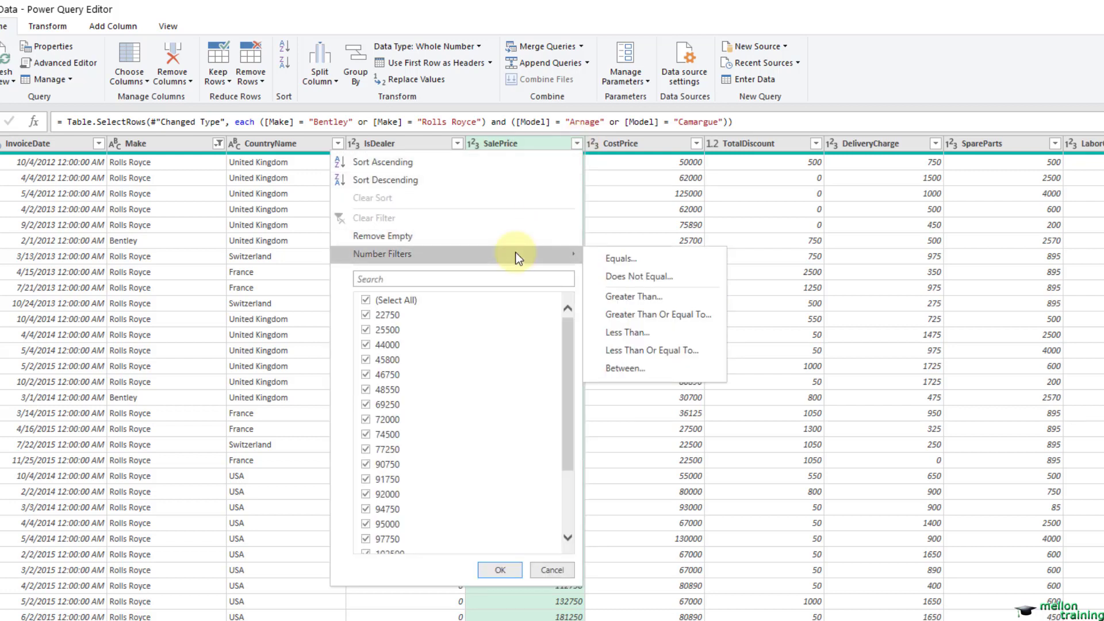
left_click(655, 332)
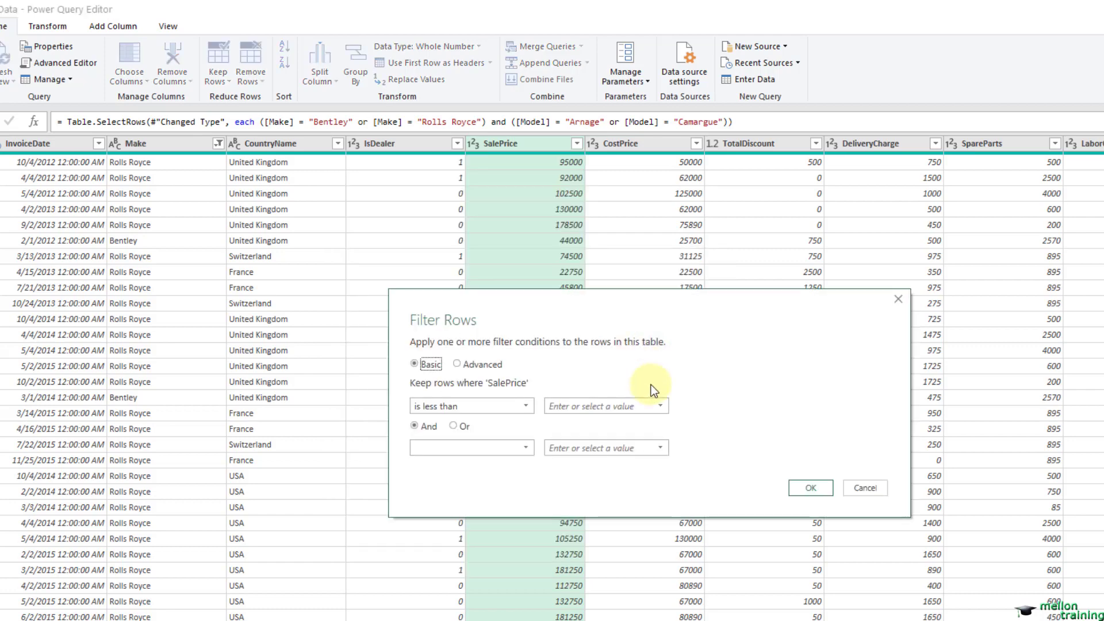
left_click(589, 407)
type("100")
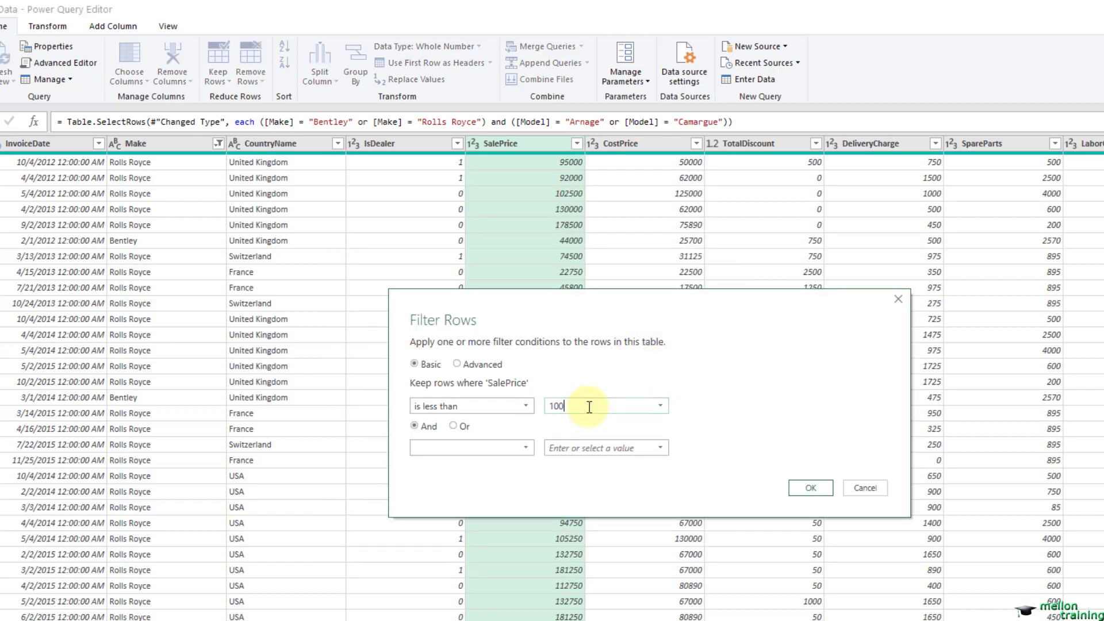
type("000")
left_click(457, 428)
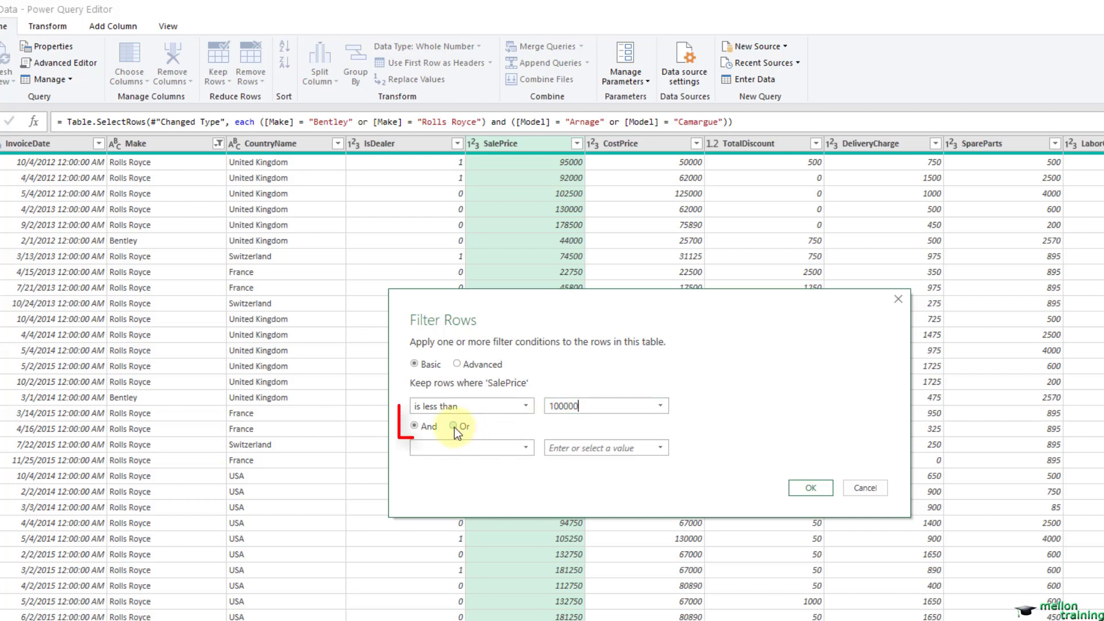
left_click(450, 452)
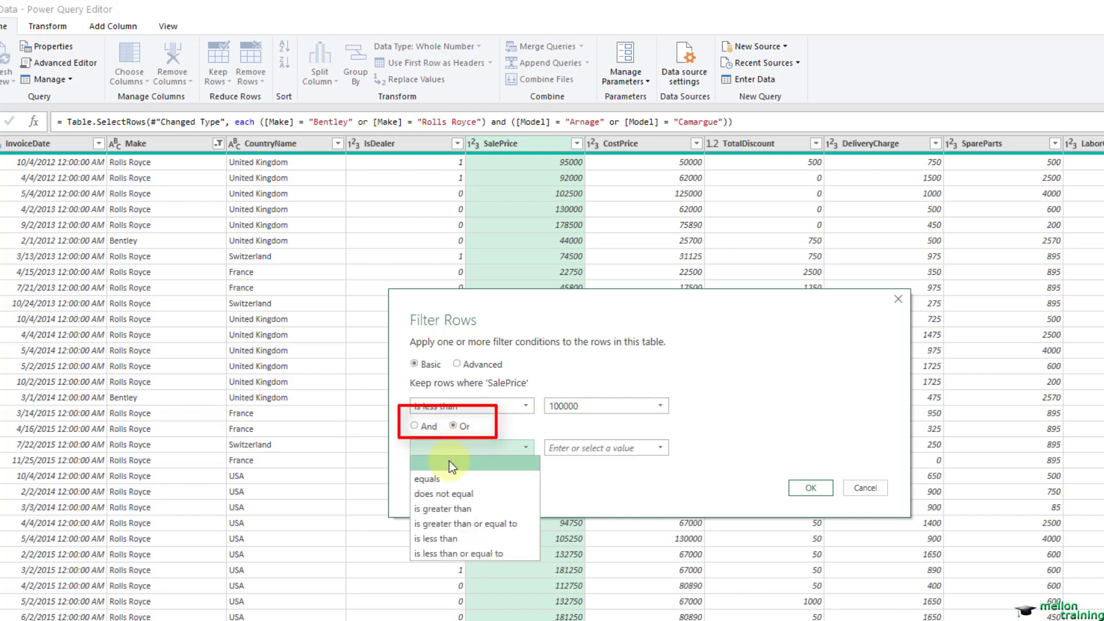
left_click(455, 510)
left_click(575, 449)
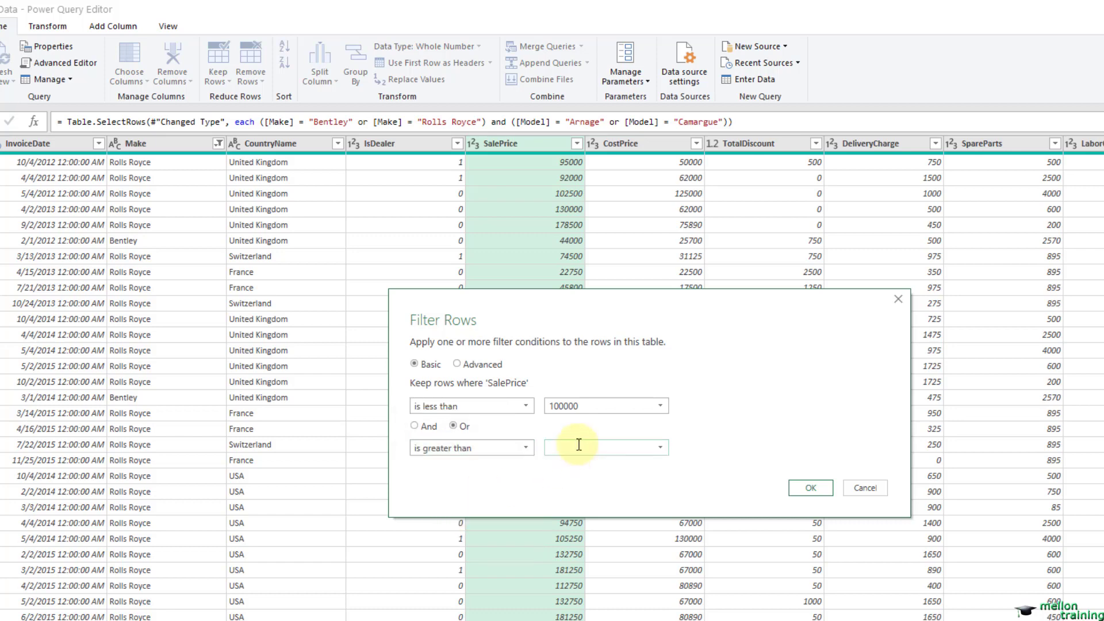
type("200000")
left_click(807, 486)
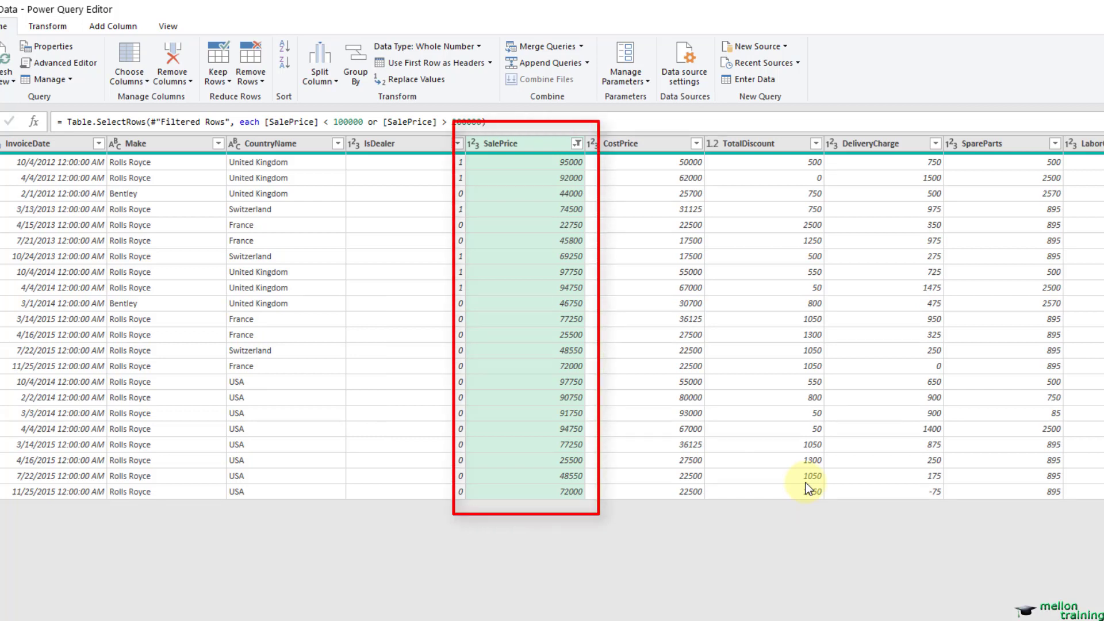
Step: Delete the Filtered Rows1 and Filtered Rows steps from the Data query's applied steps
left_click(576, 145)
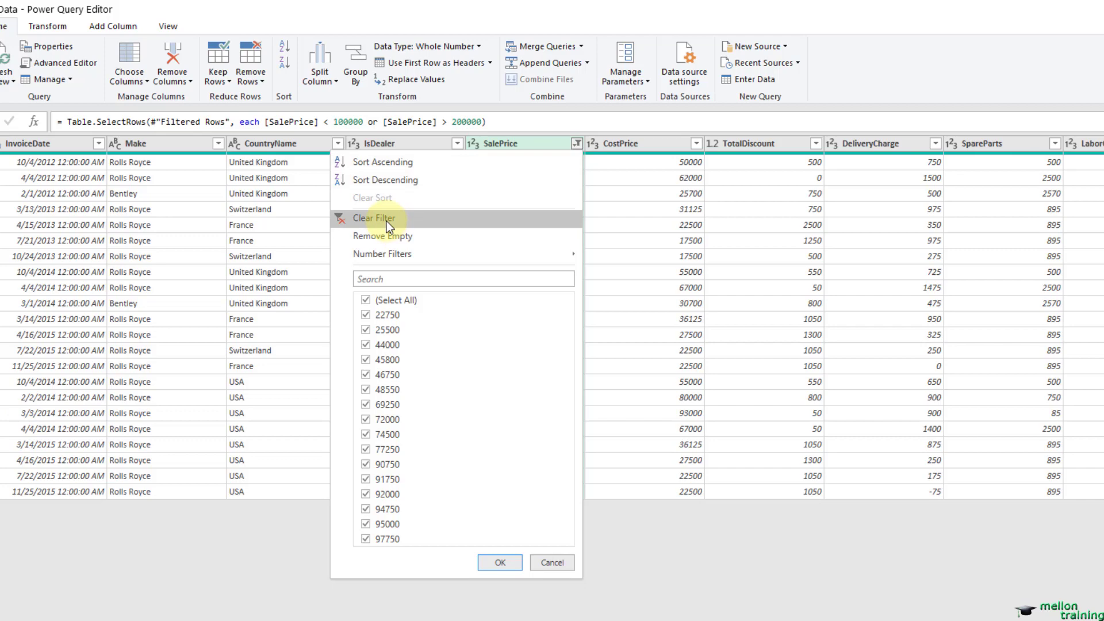
left_click(578, 143)
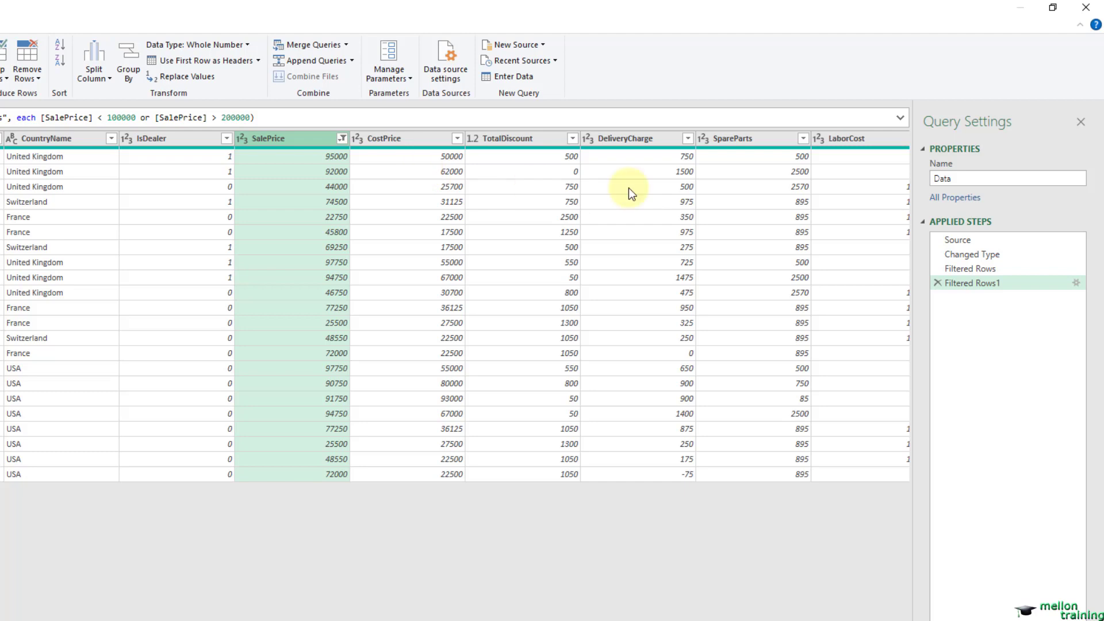
left_click(937, 283)
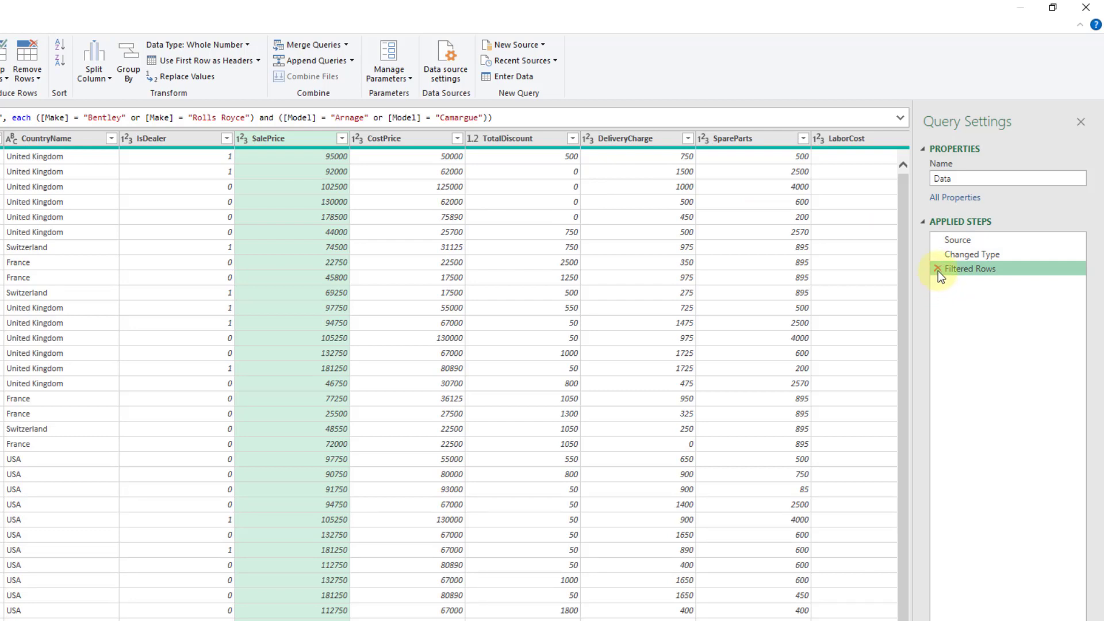
left_click(937, 270)
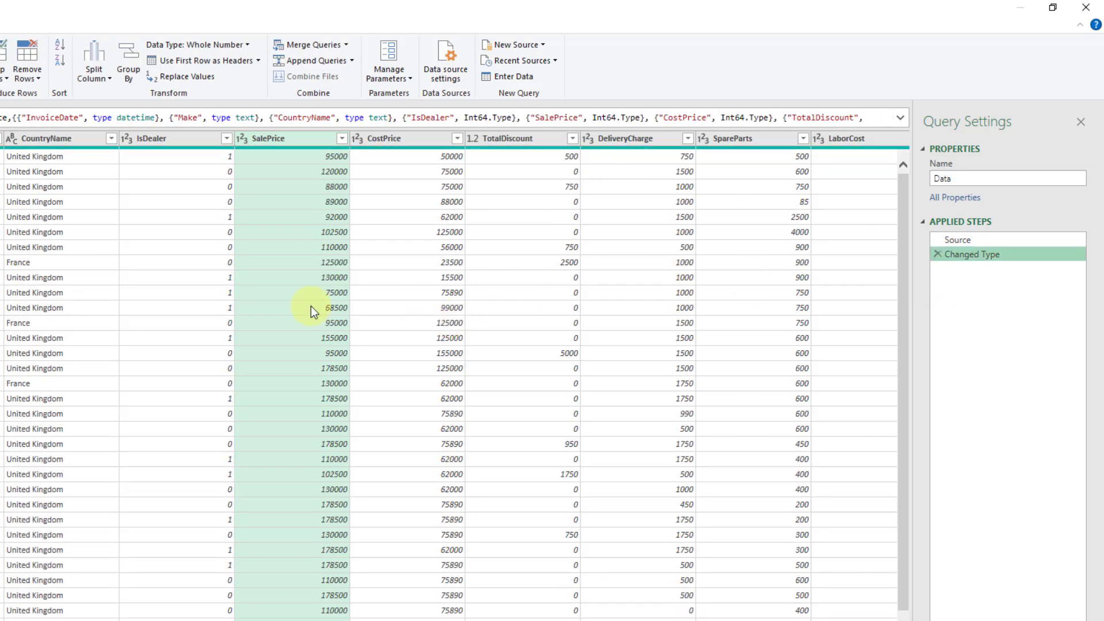